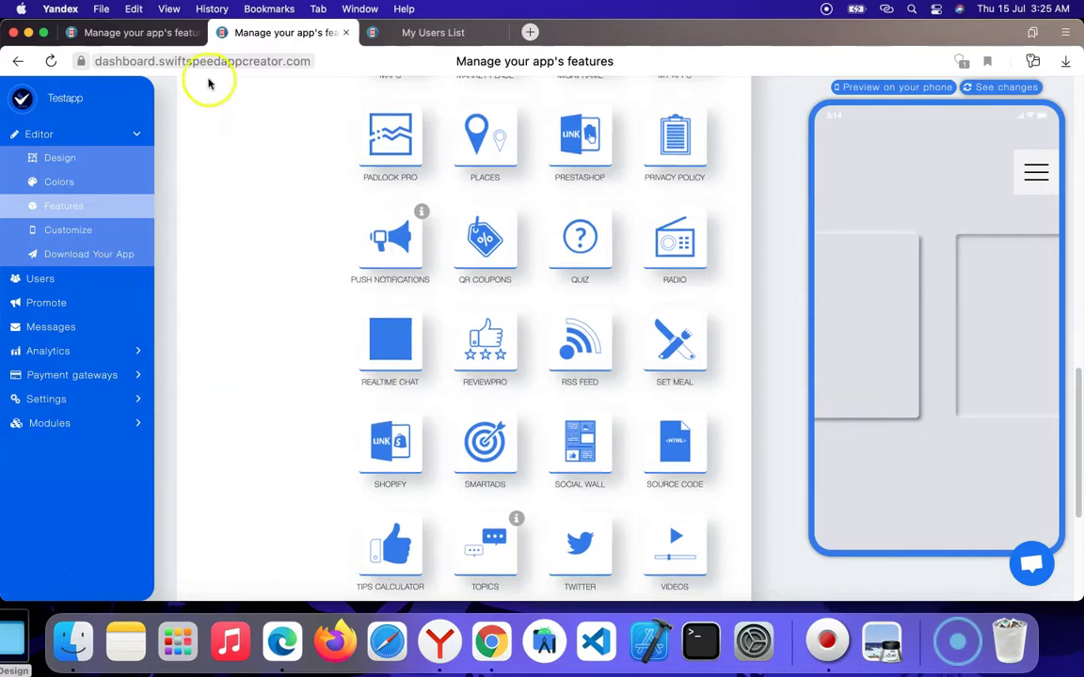
# Add the Realtime Chat feature to the app's pages and open its page settings
pyautogui.scroll(3, 279, 122)
pyautogui.scroll(5, 279, 122)
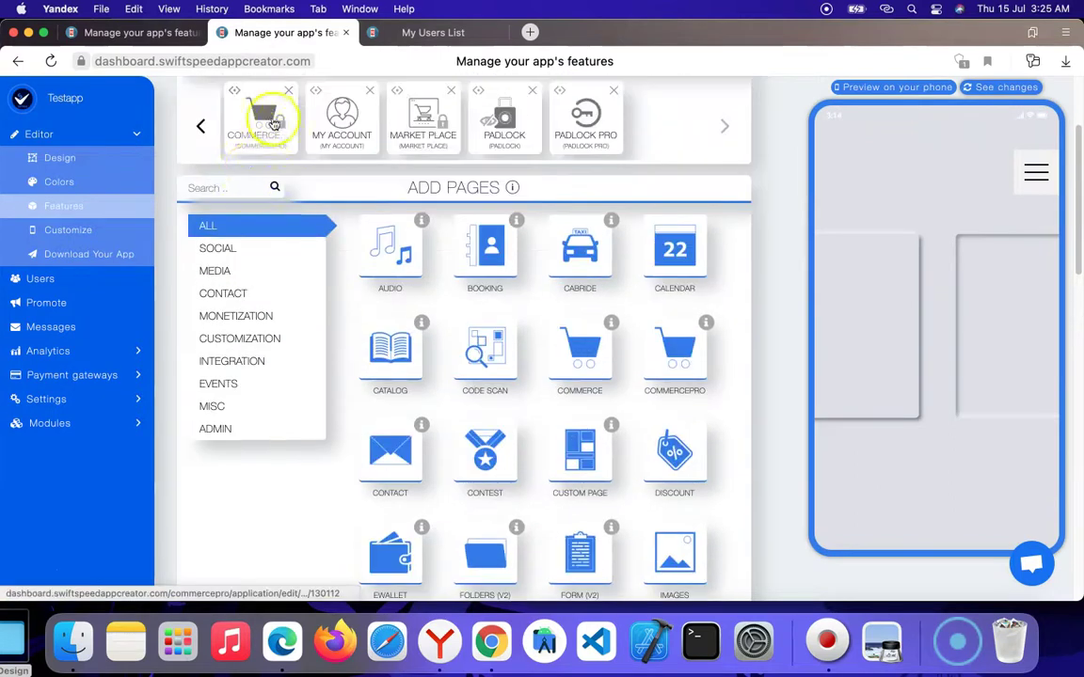
pyautogui.scroll(5, 355, 175)
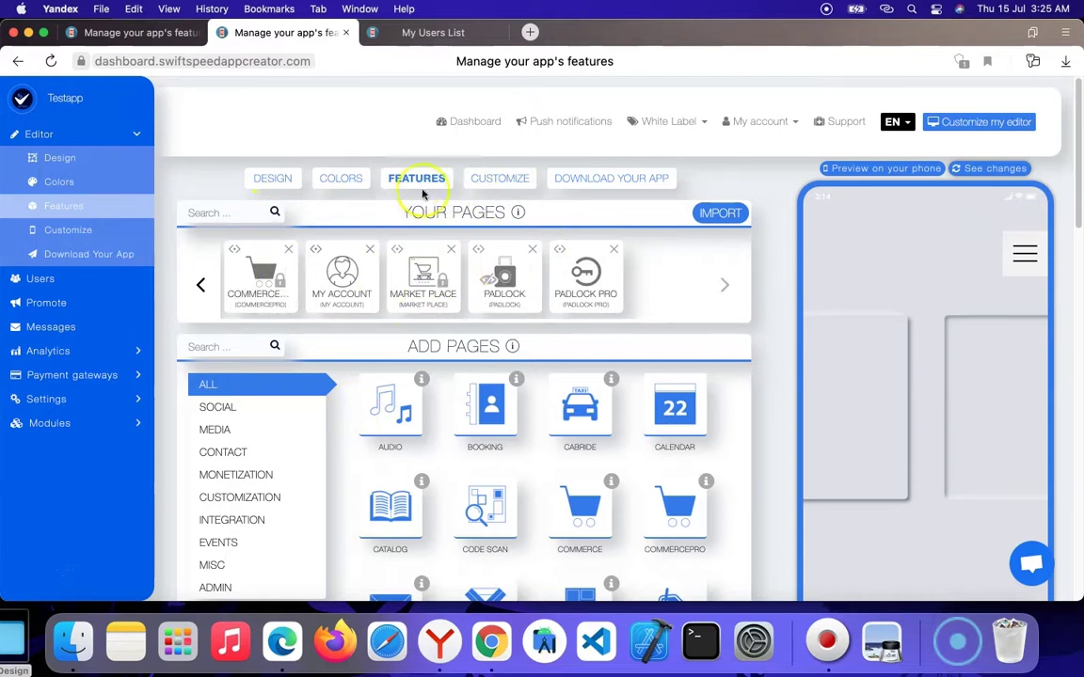
pyautogui.scroll(-5, 520, 363)
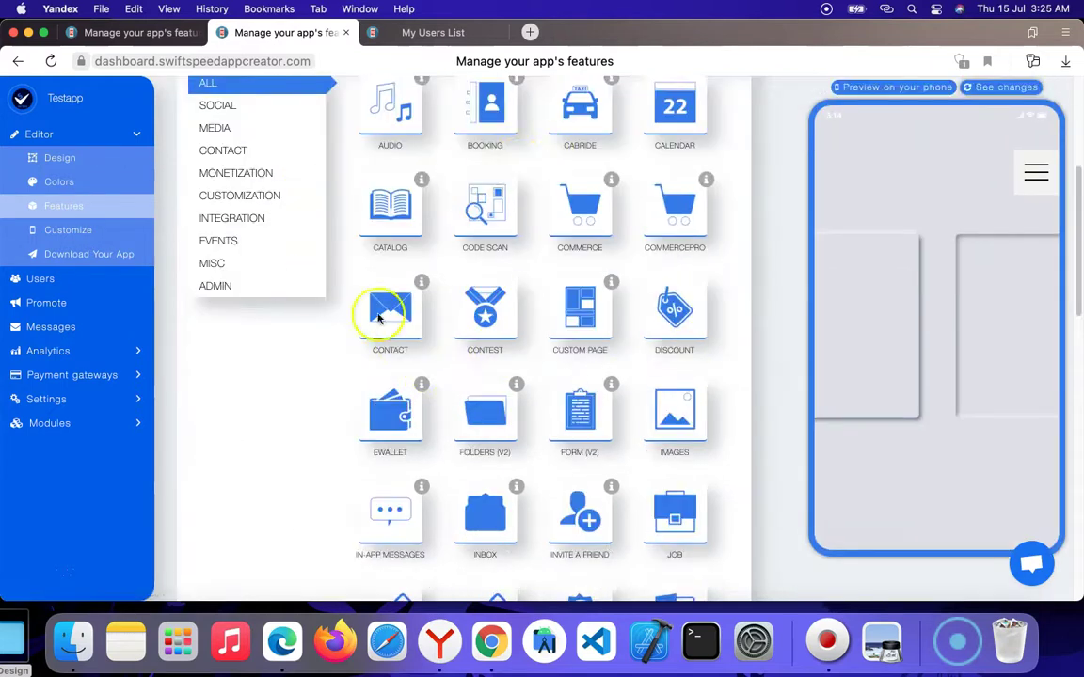
pyautogui.scroll(-12, 595, 223)
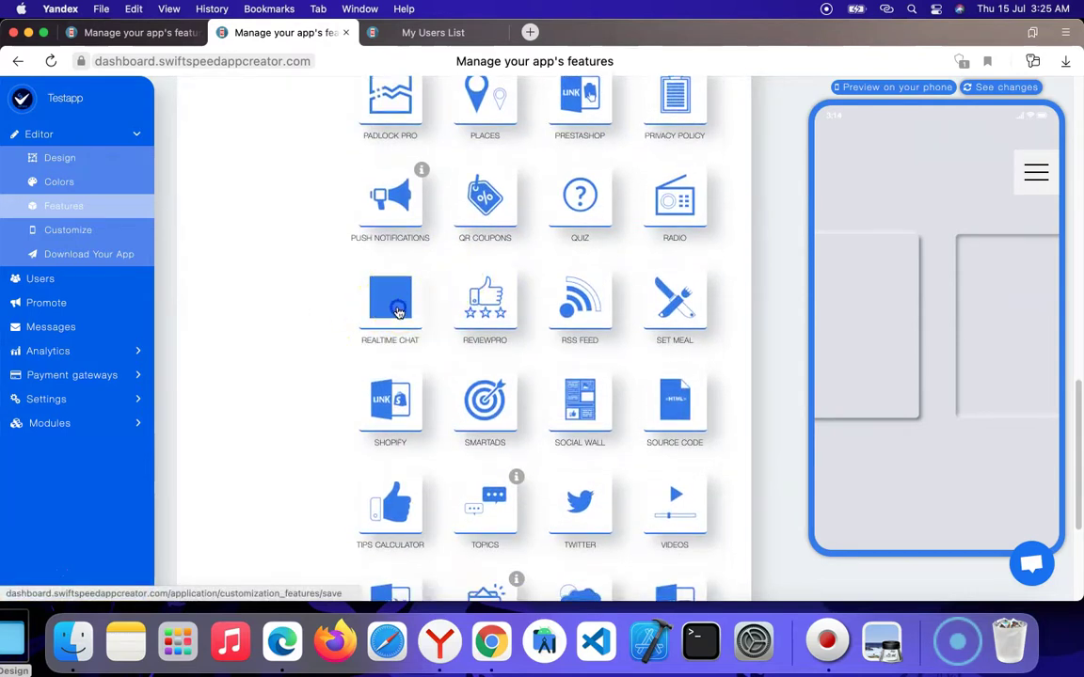
pyautogui.click(417, 273)
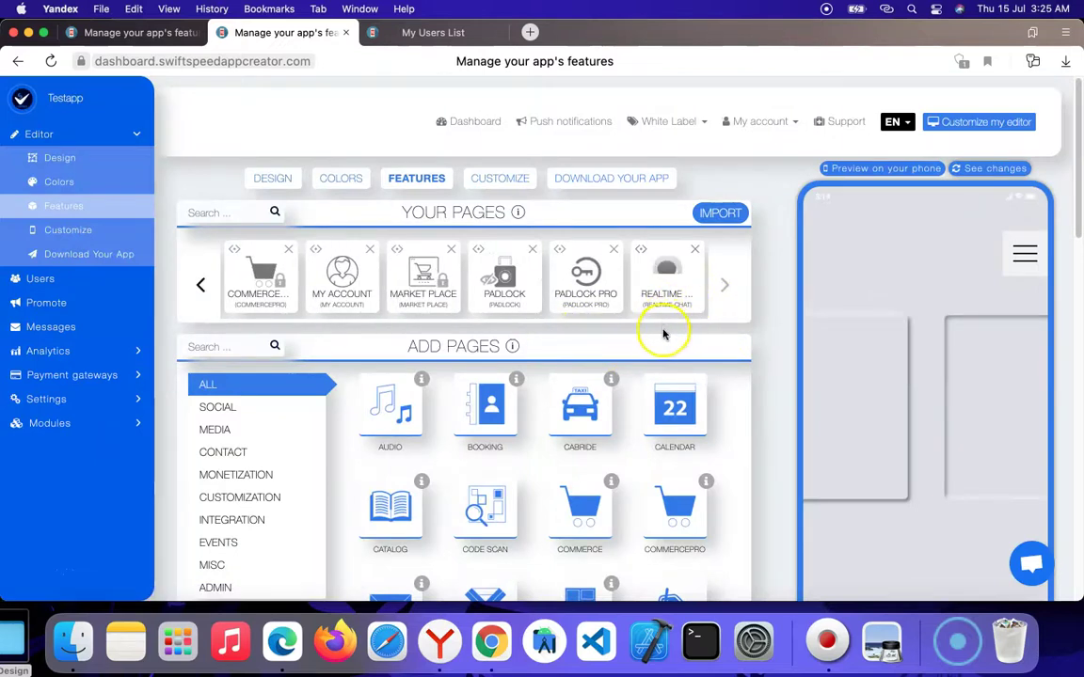
pyautogui.click(653, 306)
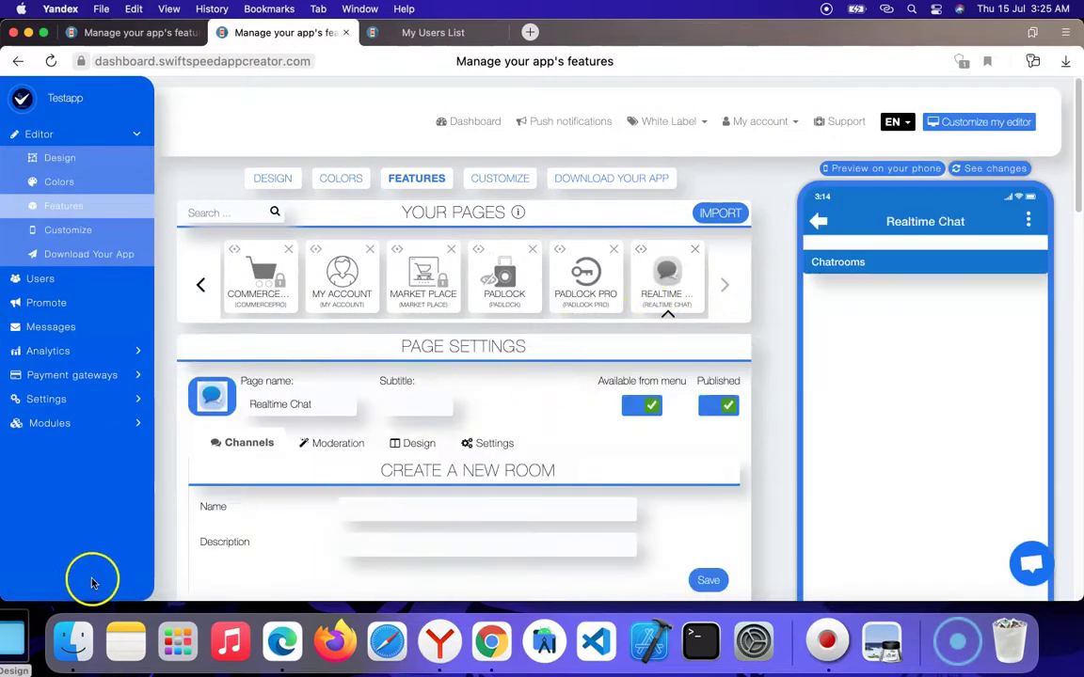
# Change the Realtime Chat page icon to the blue and yellow overlapping speech bubbles from the icon library
pyautogui.scroll(-3, 516, 488)
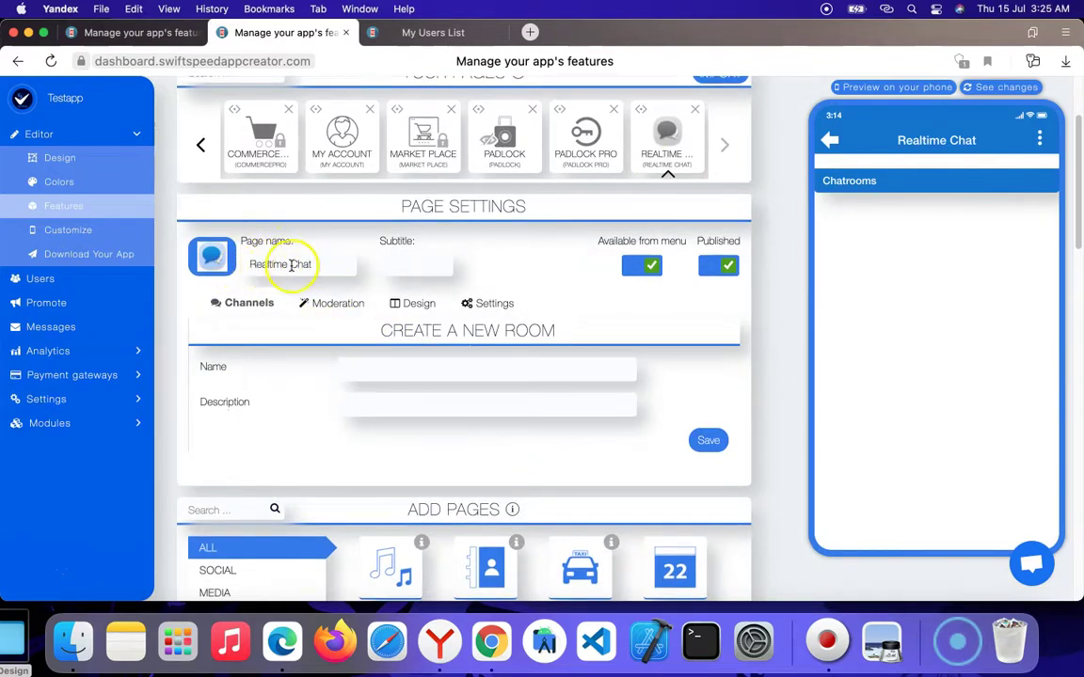
pyautogui.click(205, 258)
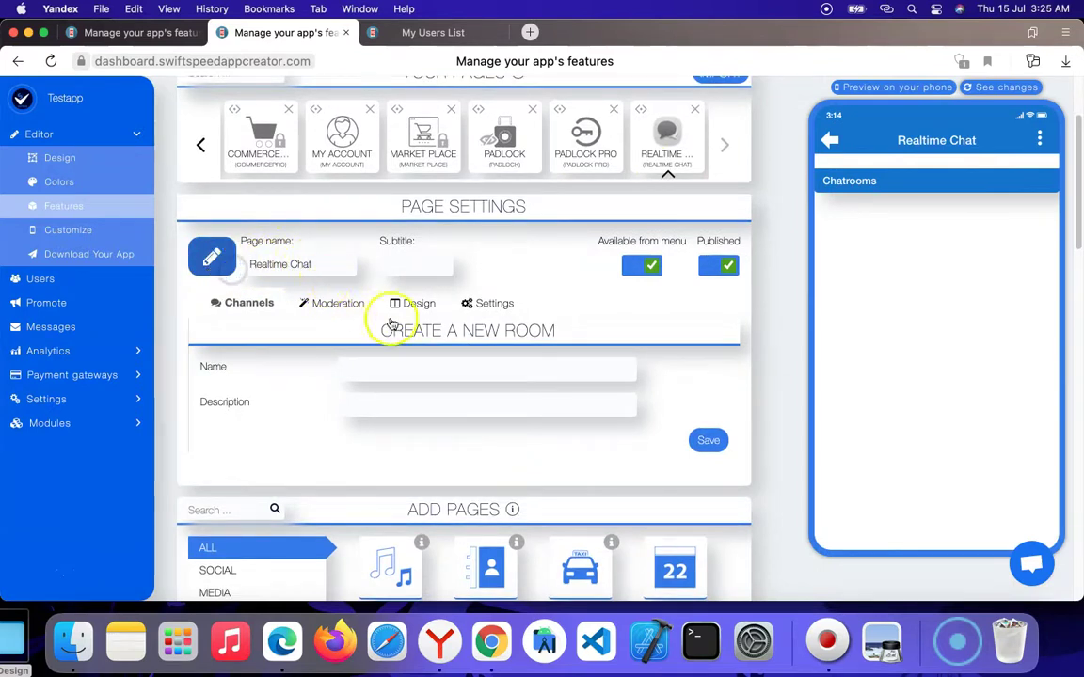
pyautogui.scroll(-15, 396, 324)
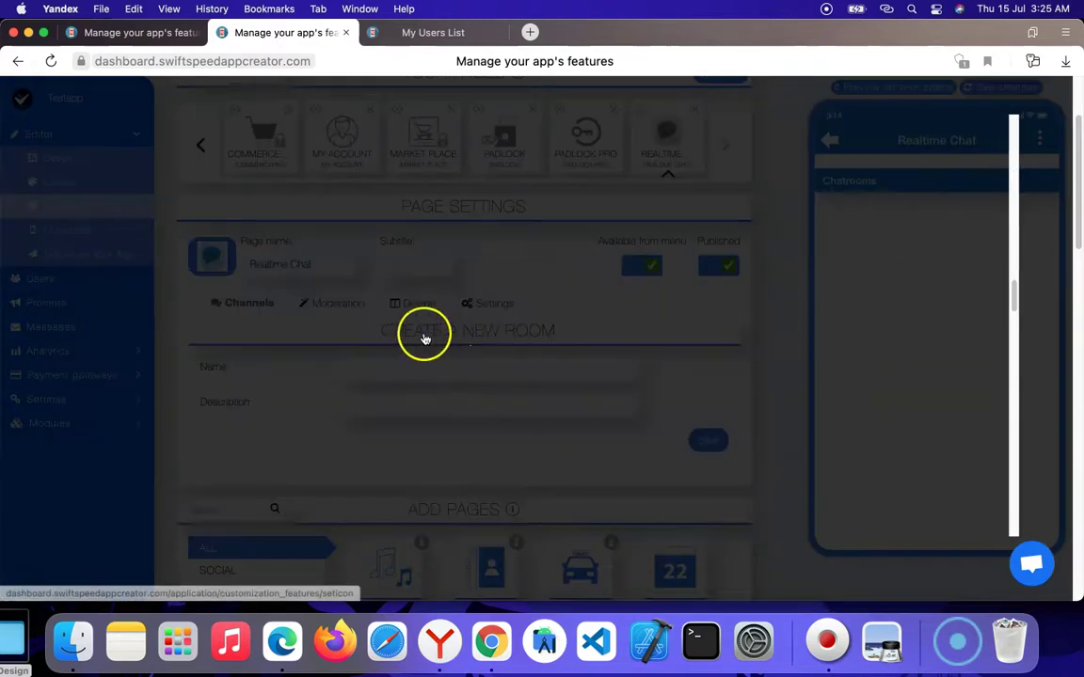
pyautogui.scroll(-10, 414, 329)
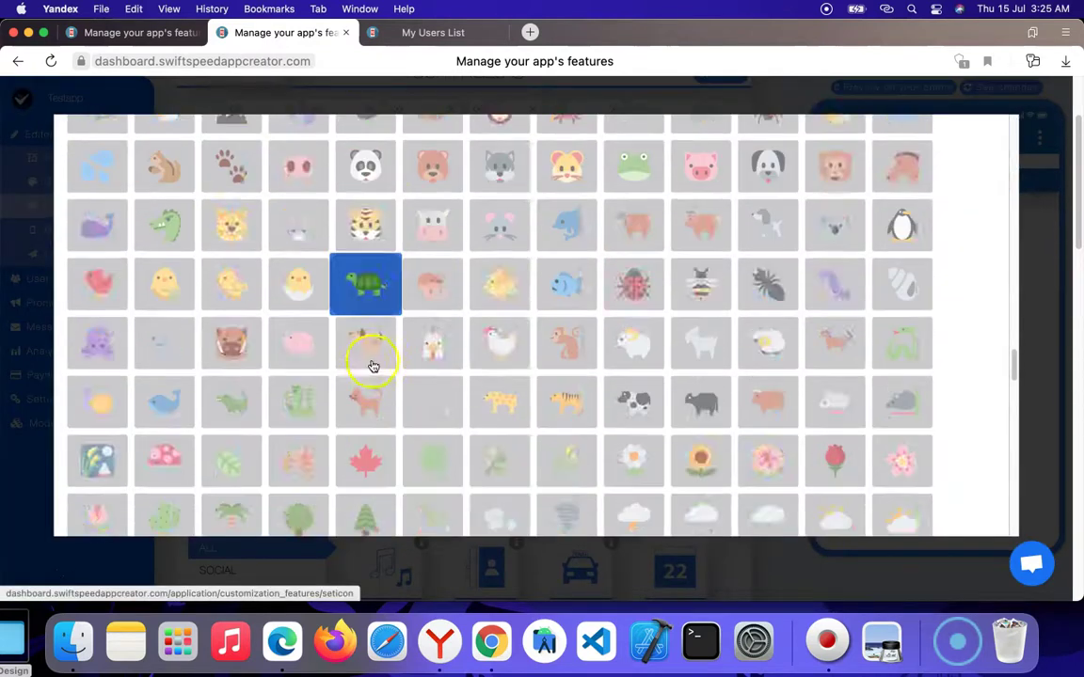
pyautogui.scroll(-10, 353, 355)
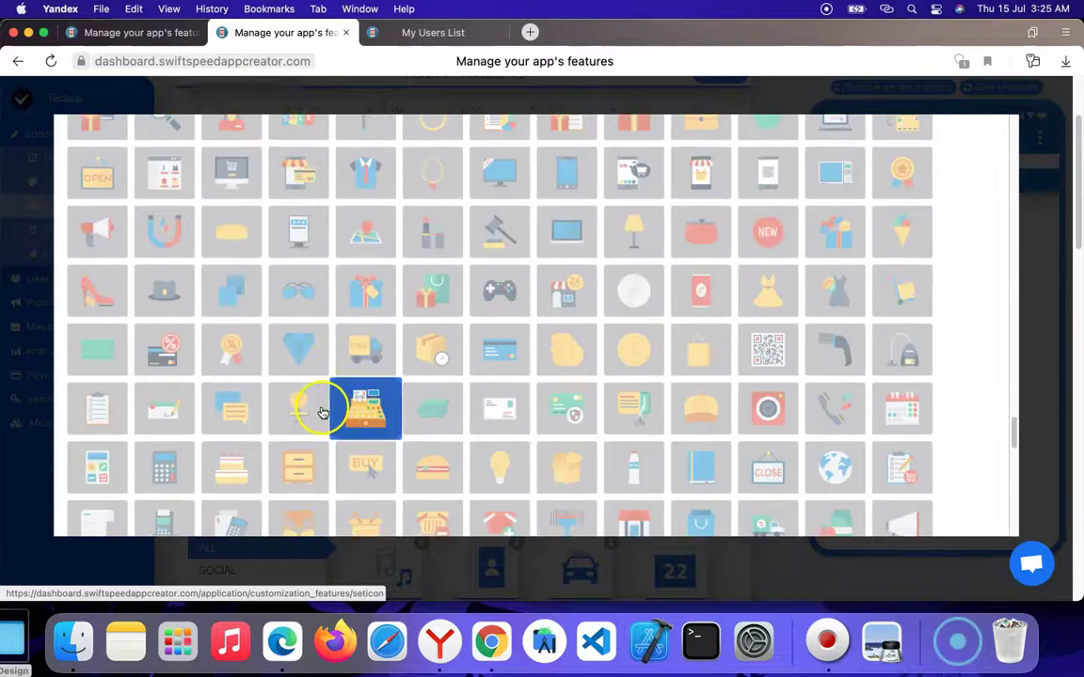
pyautogui.click(240, 421)
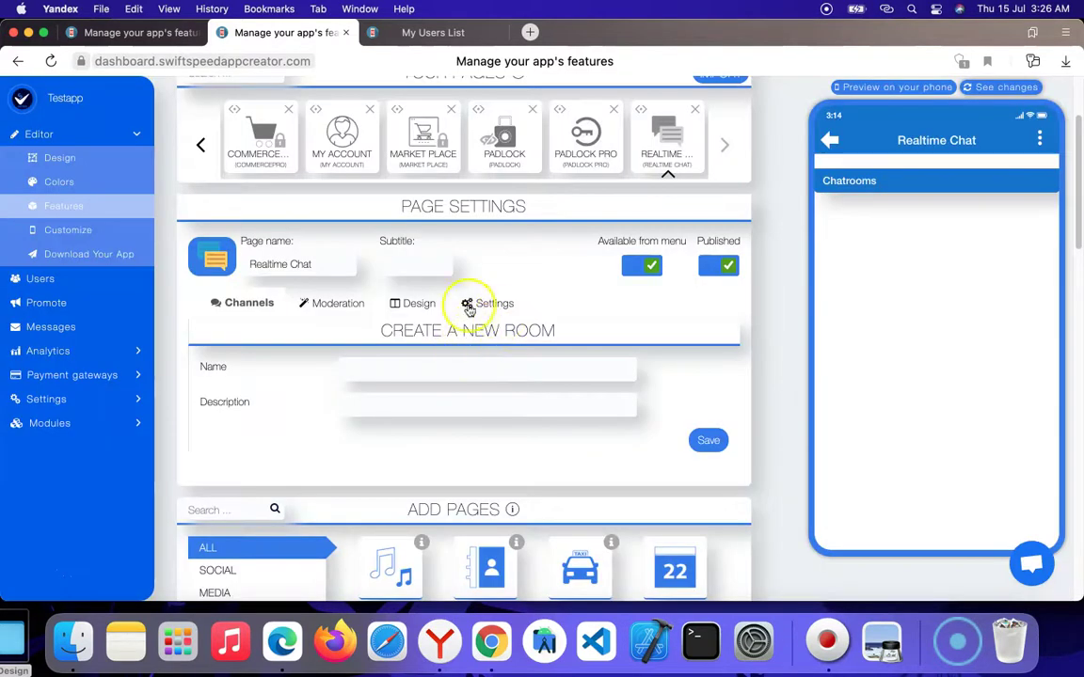
# Create a public chat room named Water Fetcher with the description "Let's go boys!!" and check it under the managed rooms
pyautogui.click(391, 369)
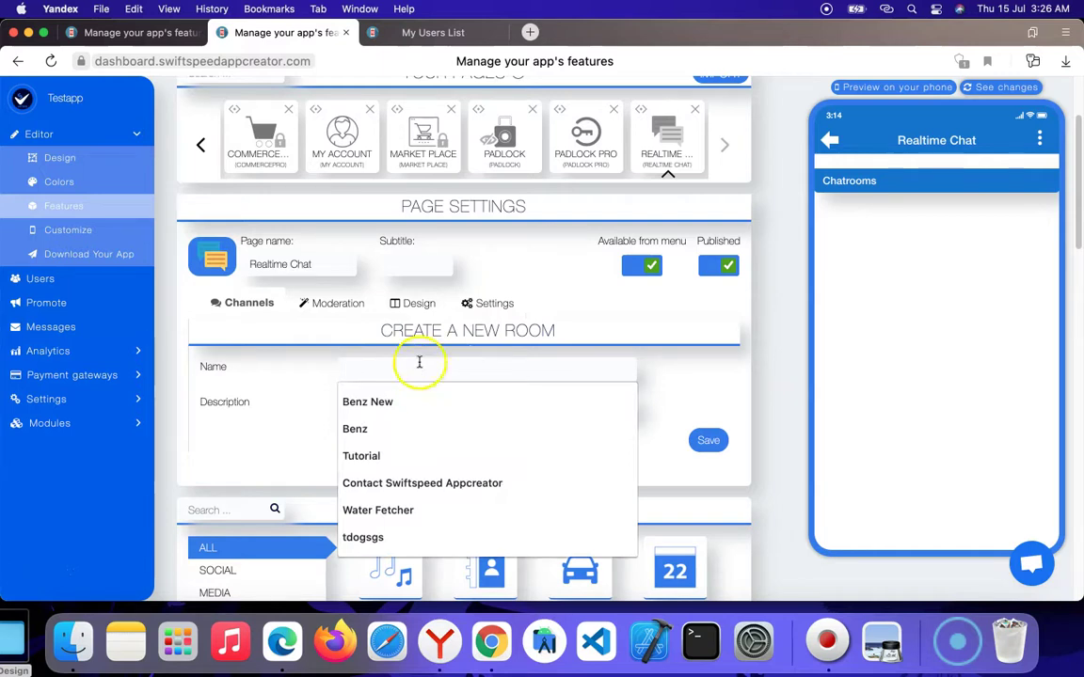
pyautogui.click(380, 510)
pyautogui.click(387, 399)
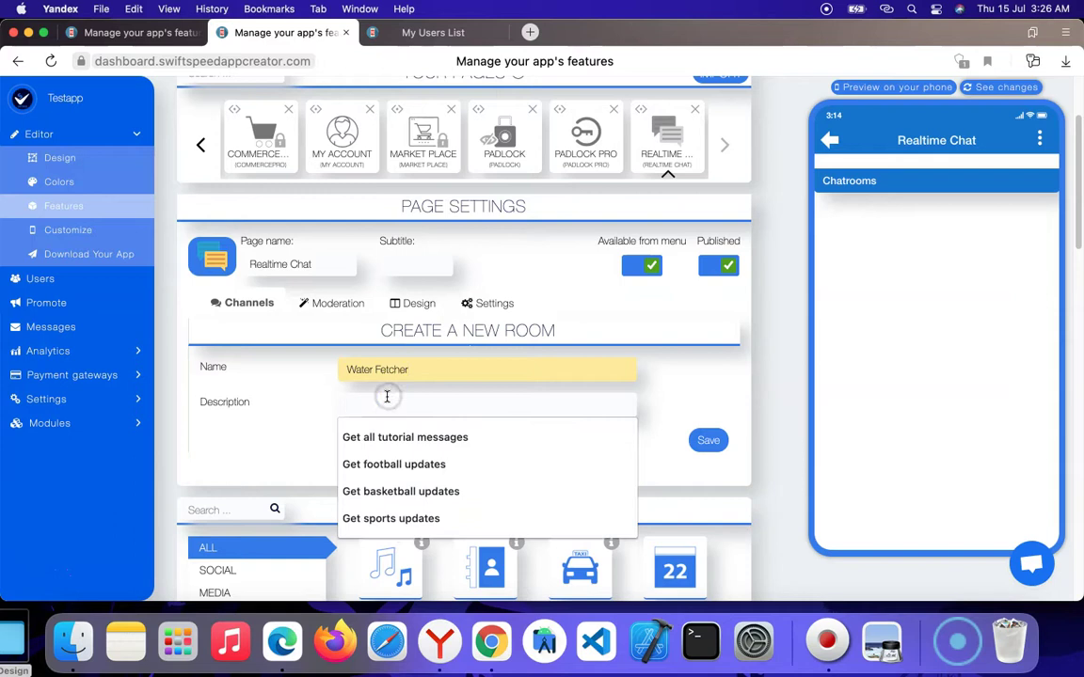
pyautogui.write('I')
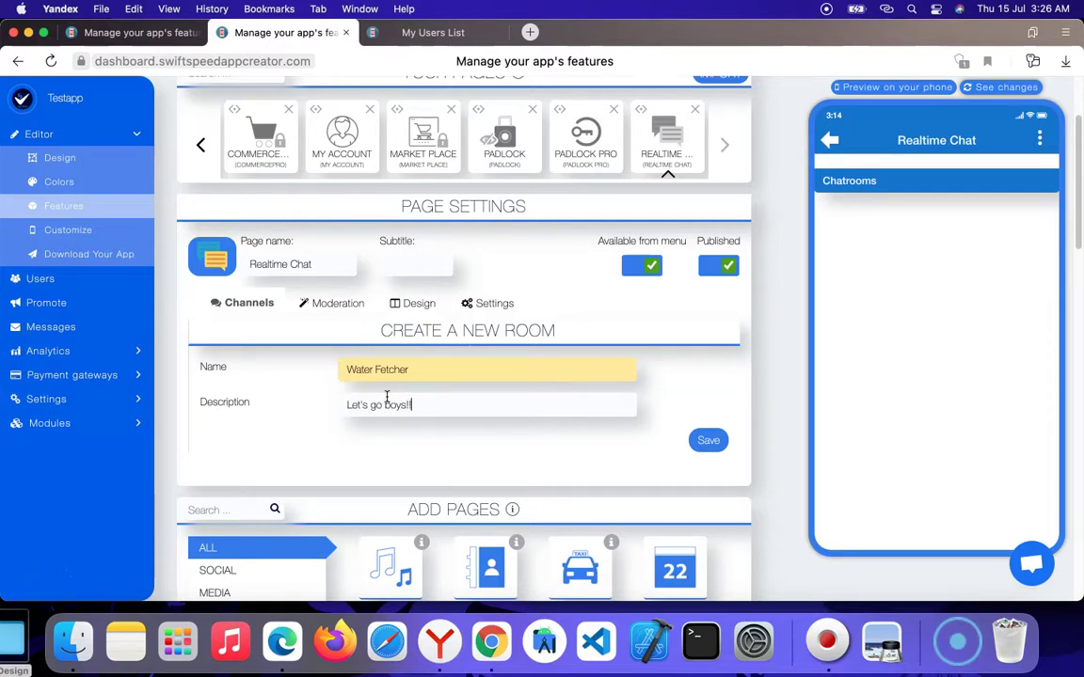
pyautogui.click(708, 440)
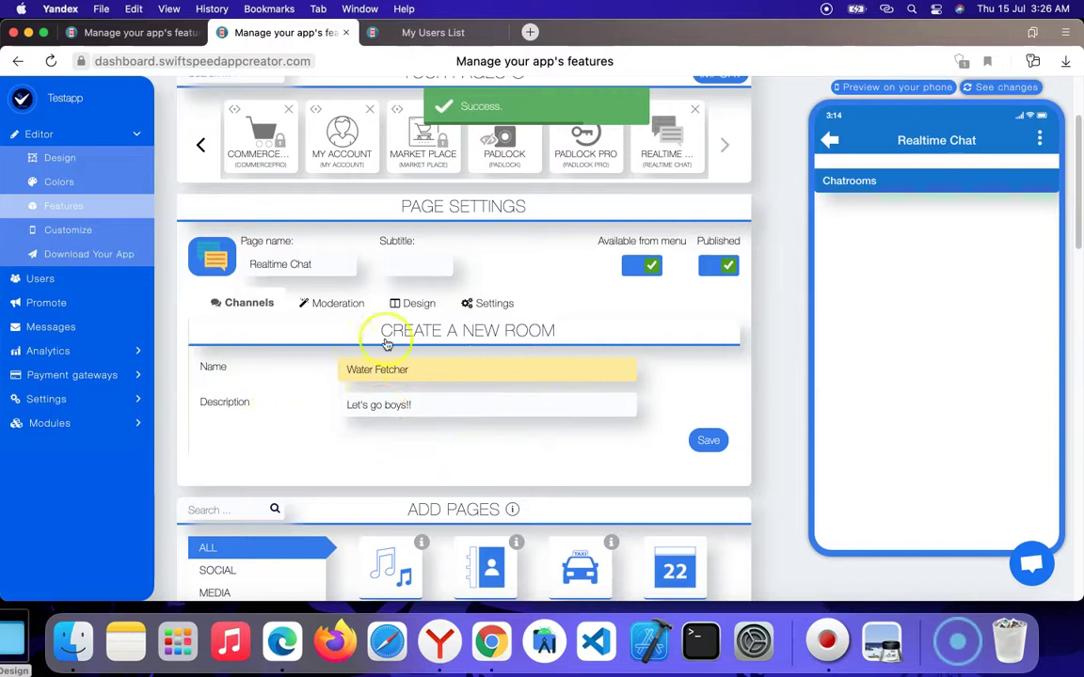
pyautogui.scroll(-3, 460, 406)
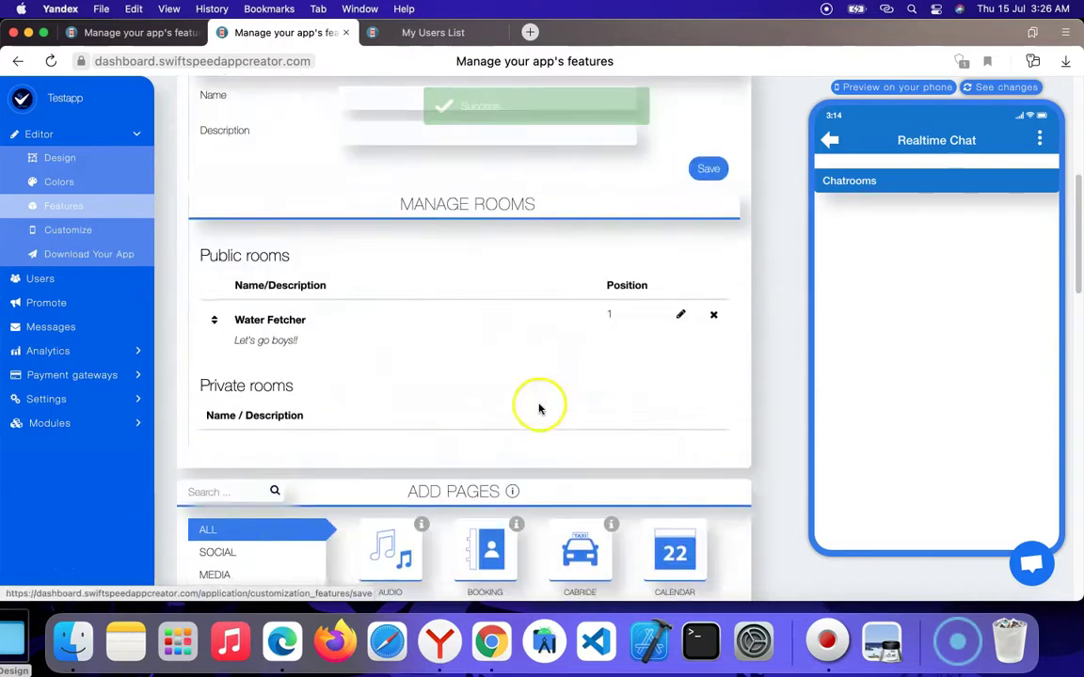
pyautogui.scroll(2, 400, 328)
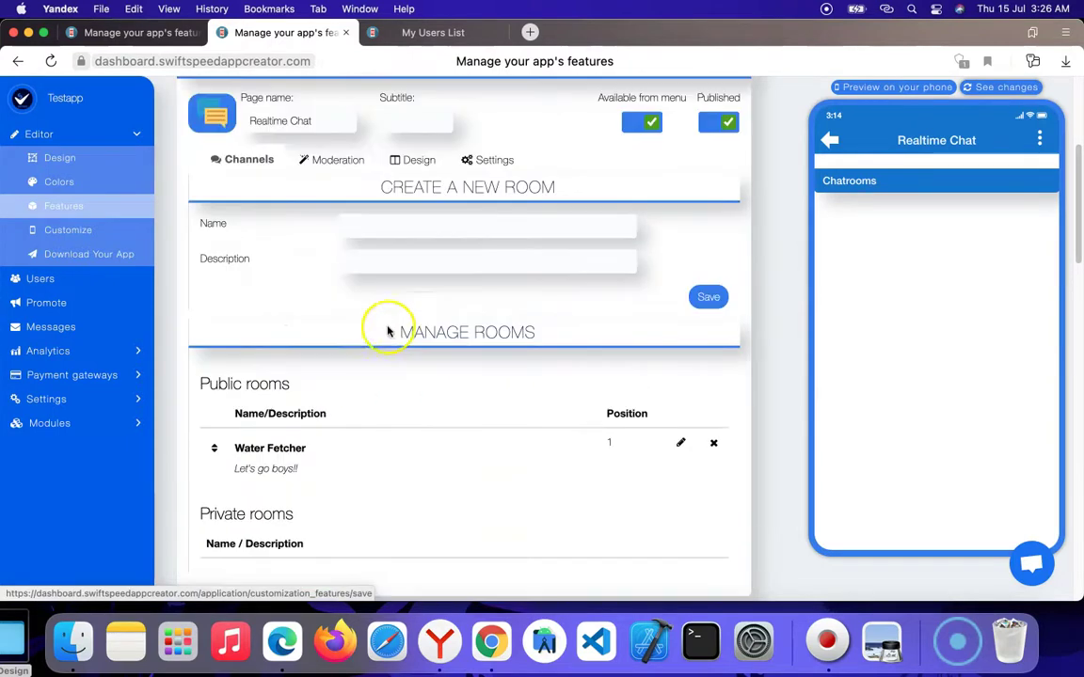
pyautogui.scroll(2, 387, 319)
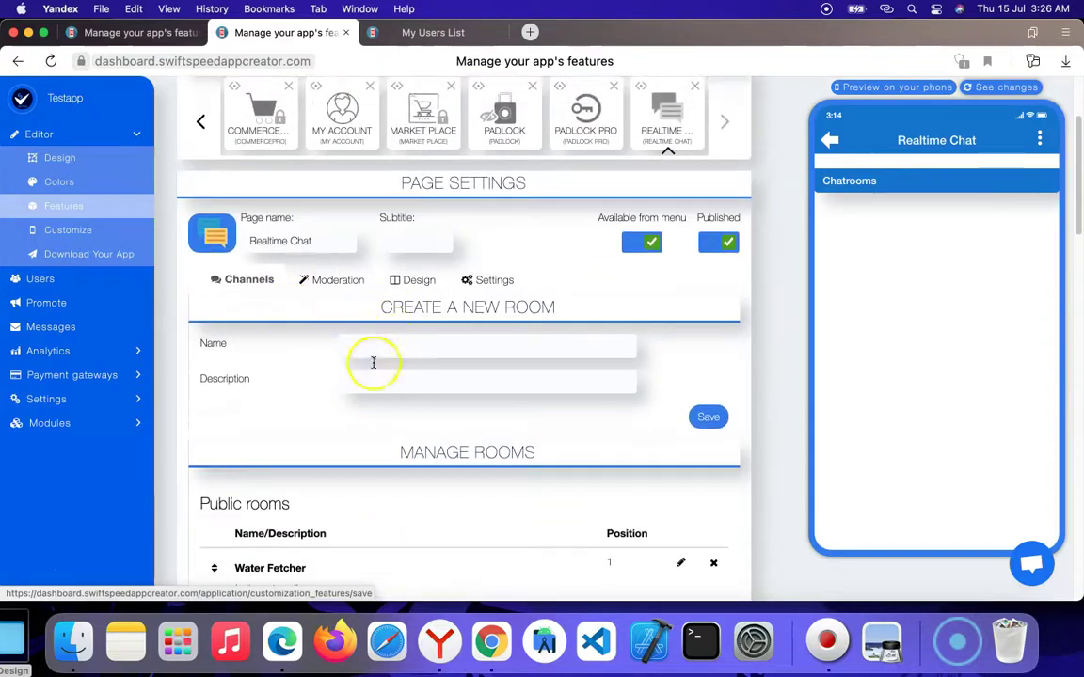
# Review the chat page's moderation post reports and its design layout and background options
pyautogui.scroll(-2, 375, 351)
pyautogui.click(331, 188)
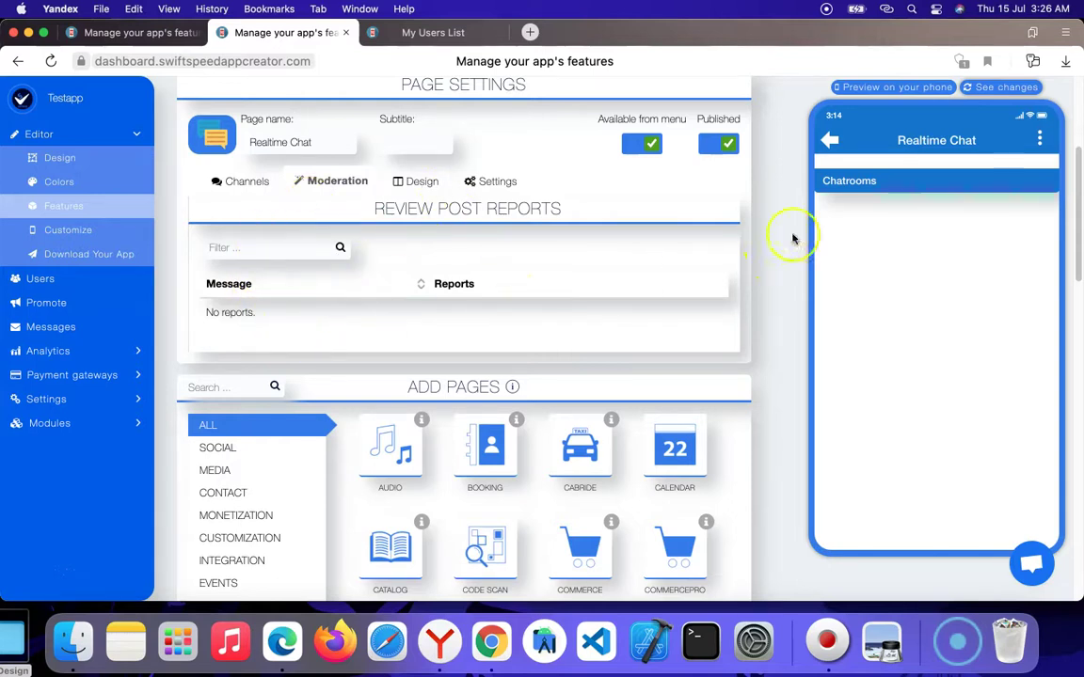
pyautogui.click(414, 182)
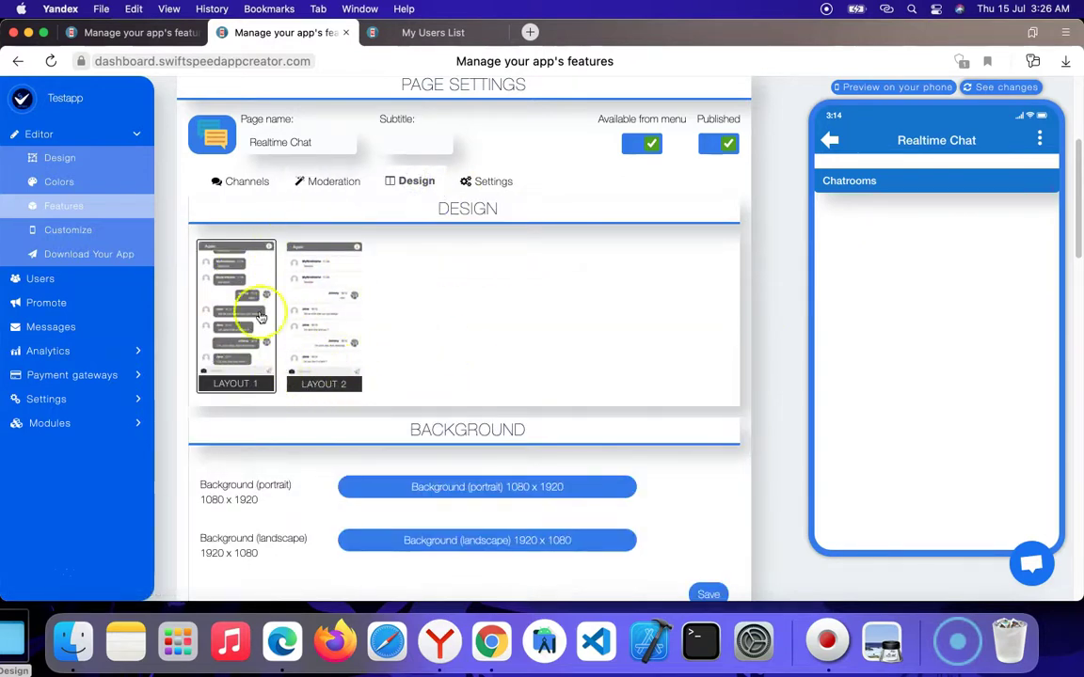
# Enter the administrator's e-mail in the Realtime Chat settings and save them with the List design
pyautogui.click(470, 180)
pyautogui.click(358, 244)
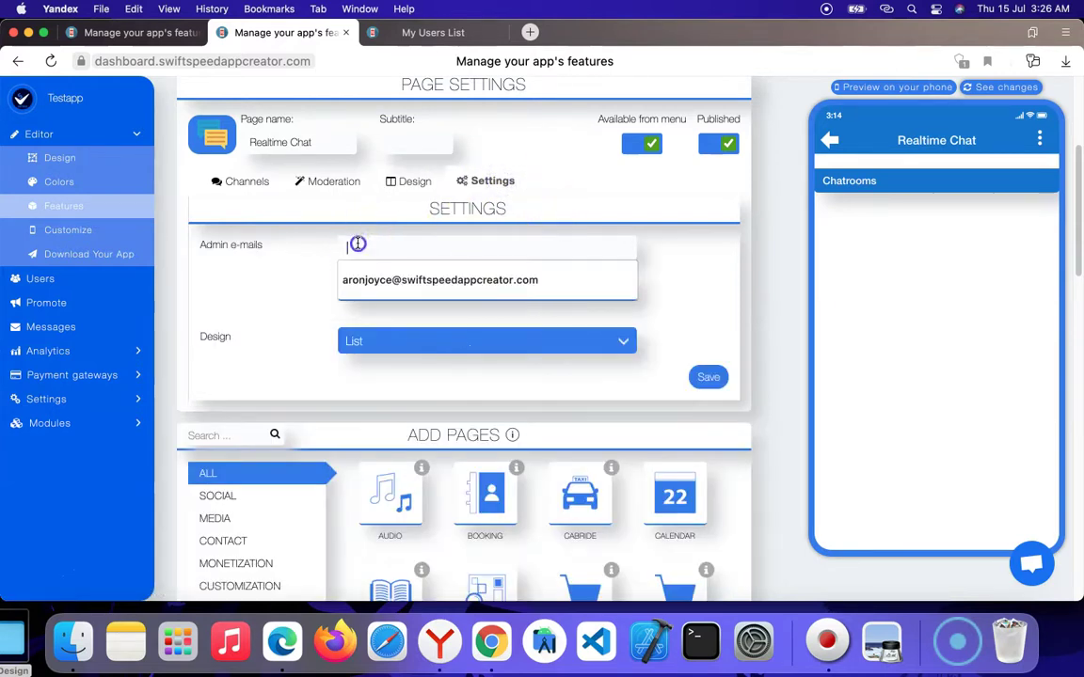
pyautogui.click(363, 274)
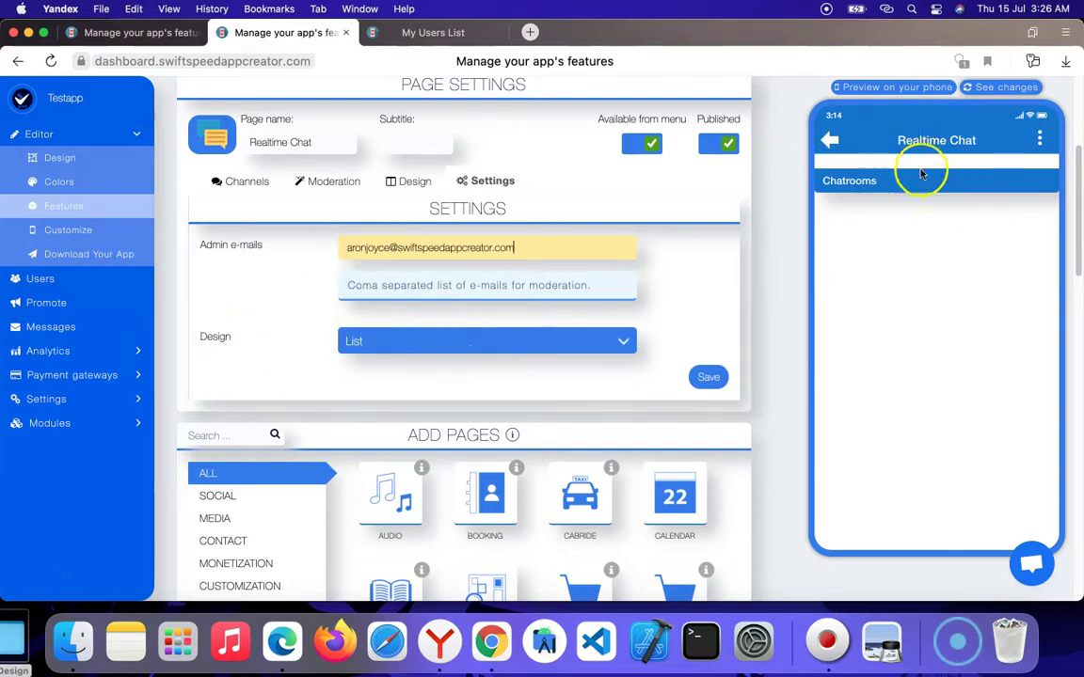
pyautogui.click(711, 377)
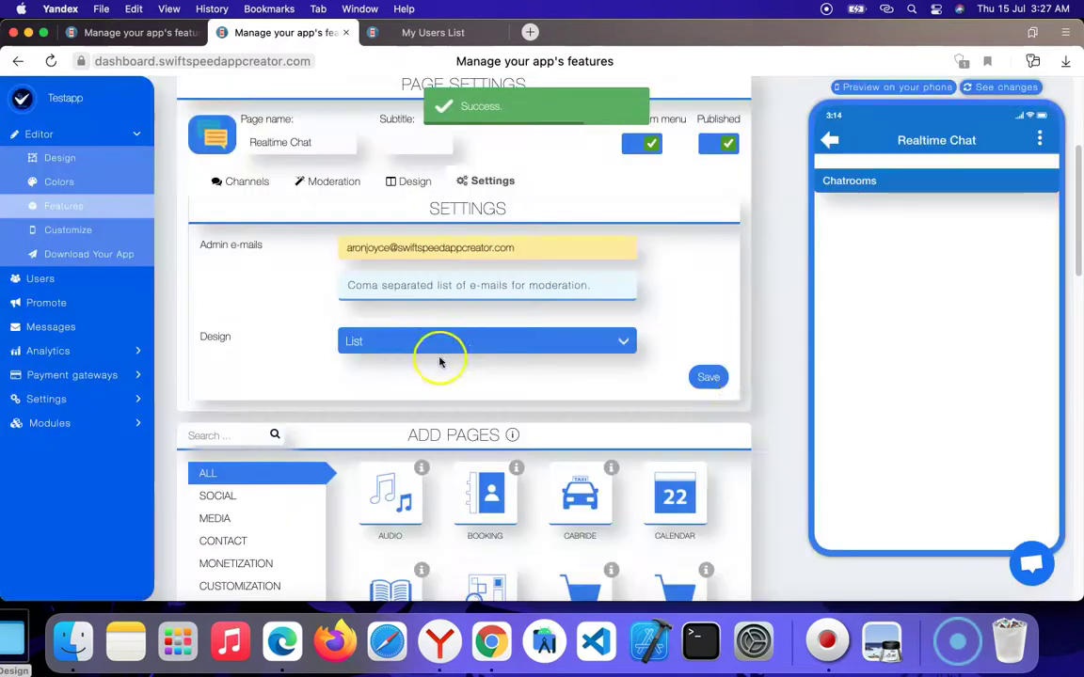
# Refresh the phone preview with the saved changes and open the app's menu in it
pyautogui.click(1008, 87)
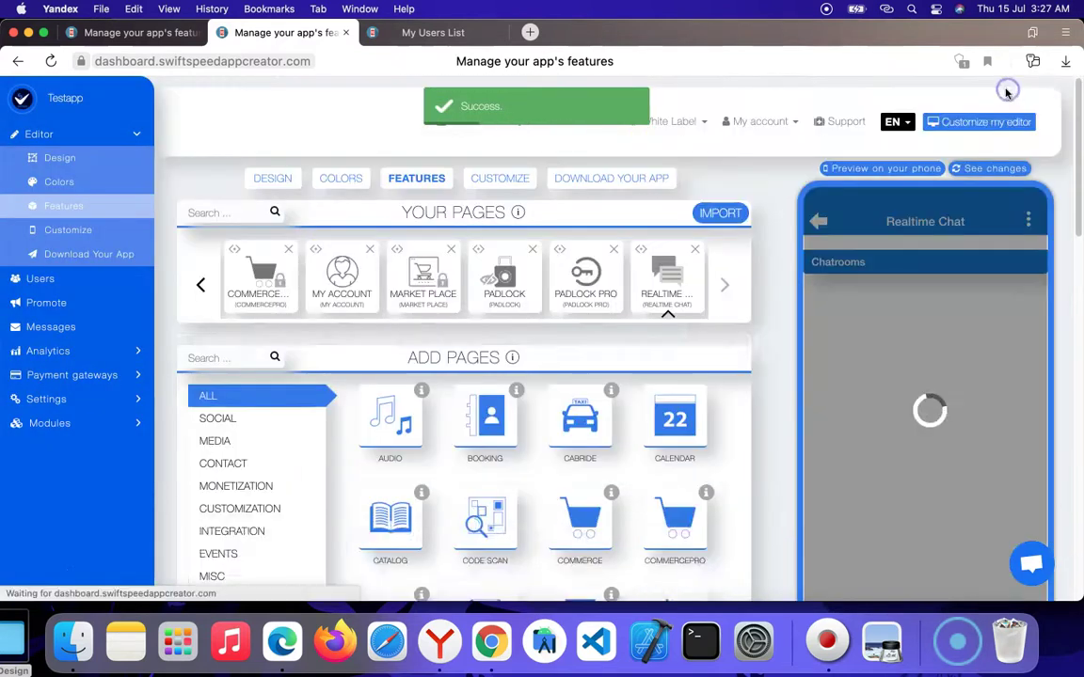
pyautogui.click(964, 168)
pyautogui.scroll(-3, 584, 342)
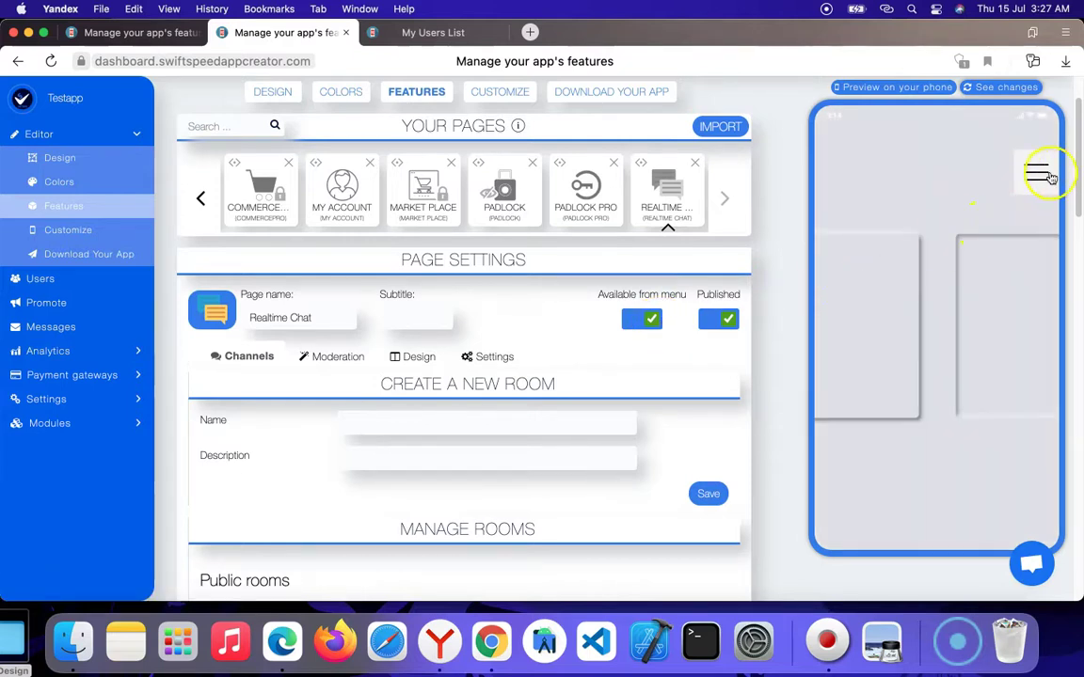
pyautogui.click(1035, 176)
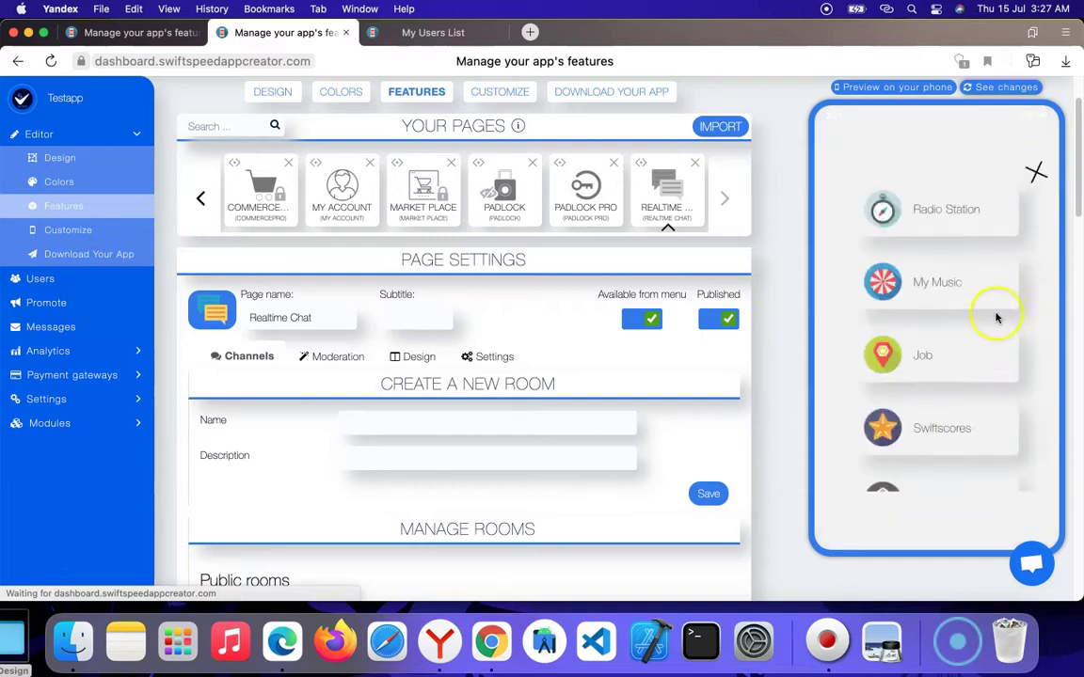
# Open the Water Fetcher room of Realtime Chat in the phone preview and send the messages "Lets hat" and "chat"
pyautogui.scroll(-5, 979, 324)
pyautogui.scroll(-5, 968, 245)
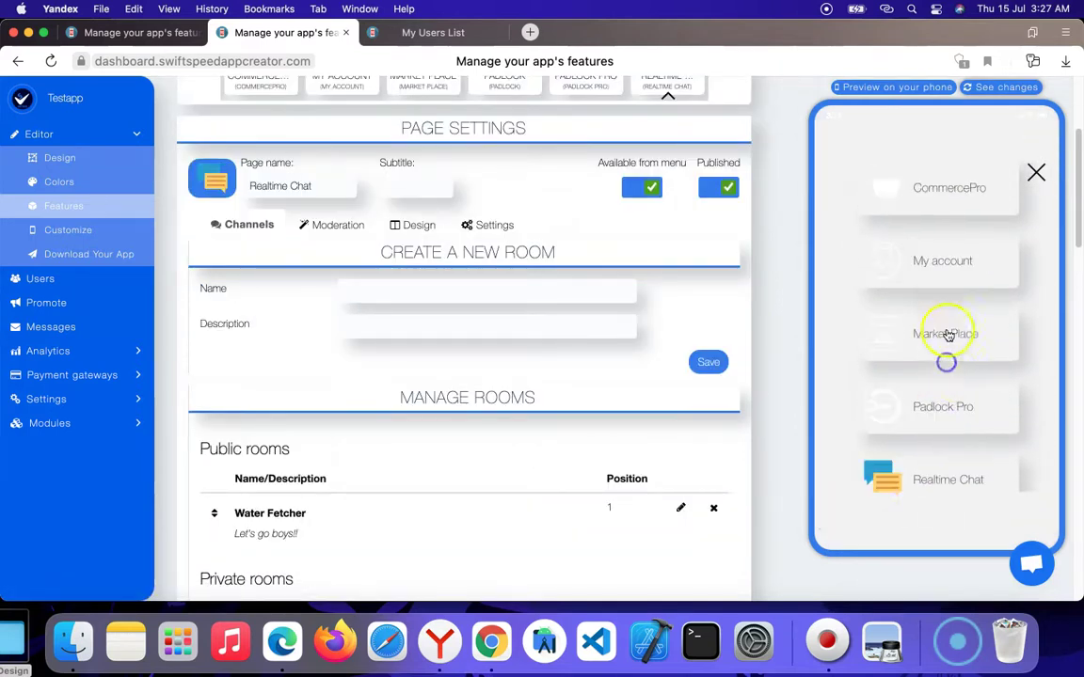
pyautogui.click(938, 487)
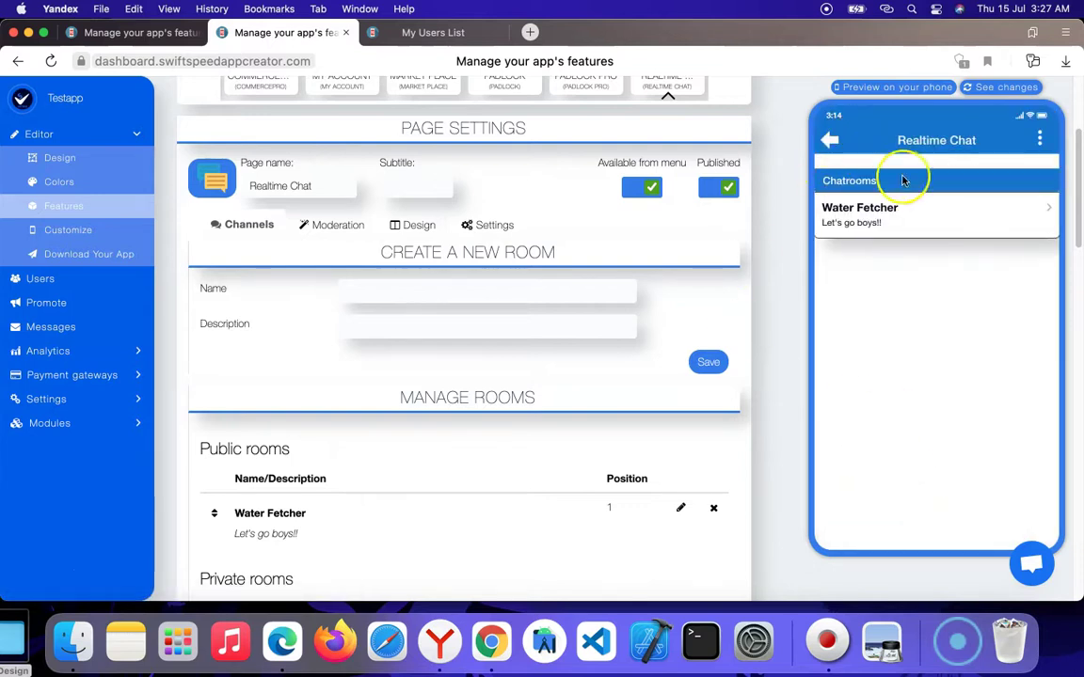
pyautogui.click(889, 211)
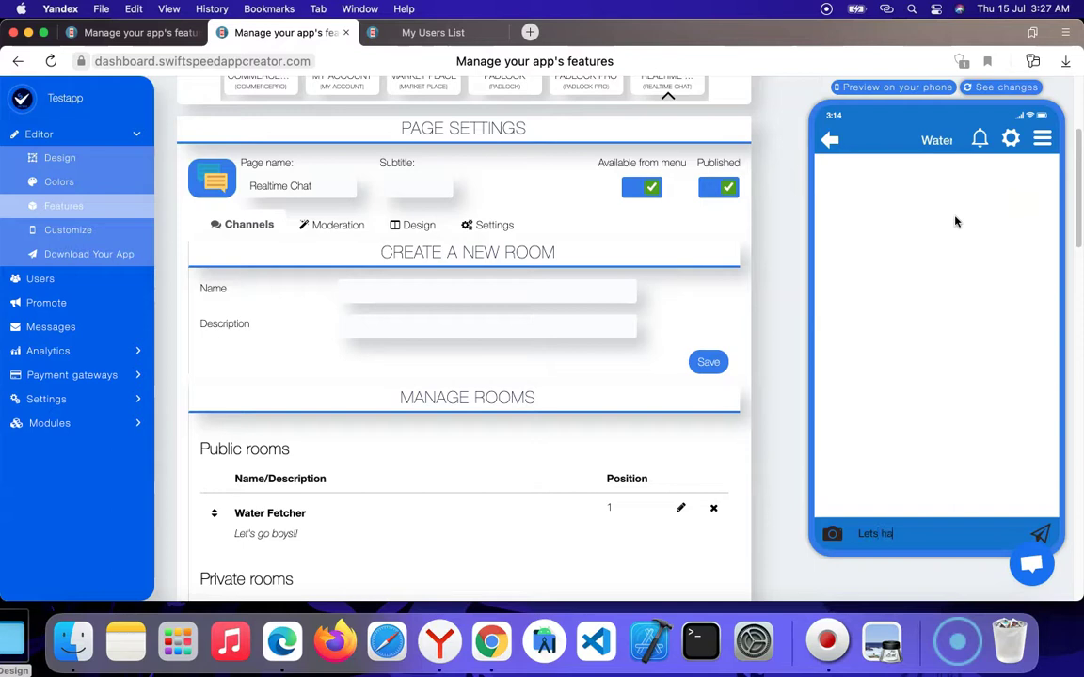
pyautogui.press('Return')
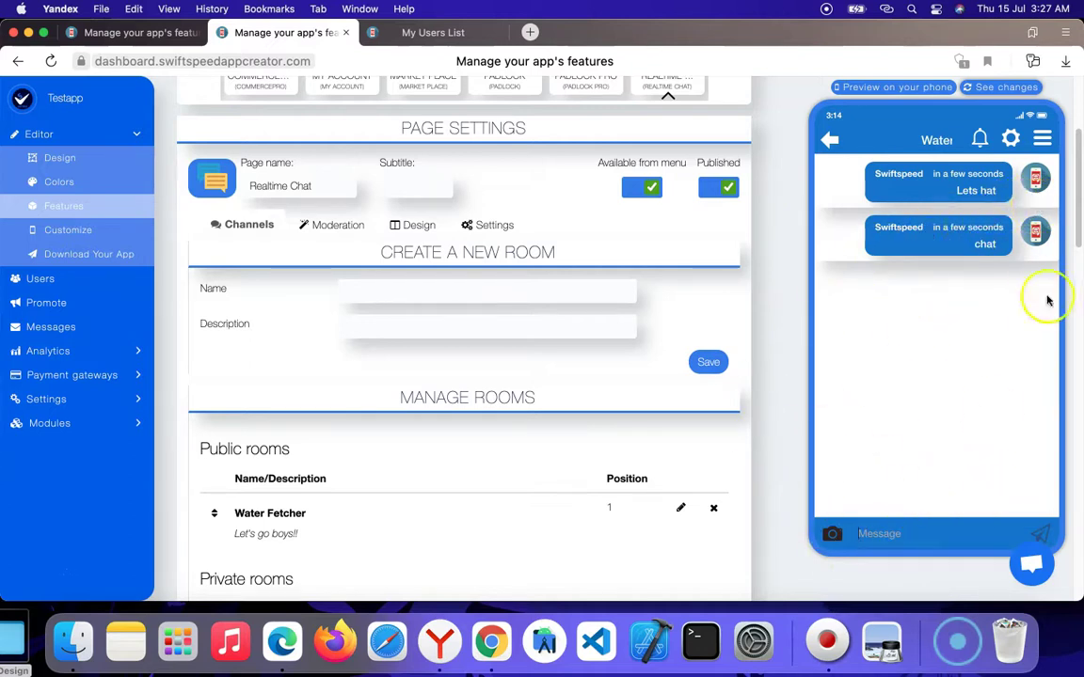
# View the sender's own profile from the chat message avatar, and return to the chat room
pyautogui.click(1035, 227)
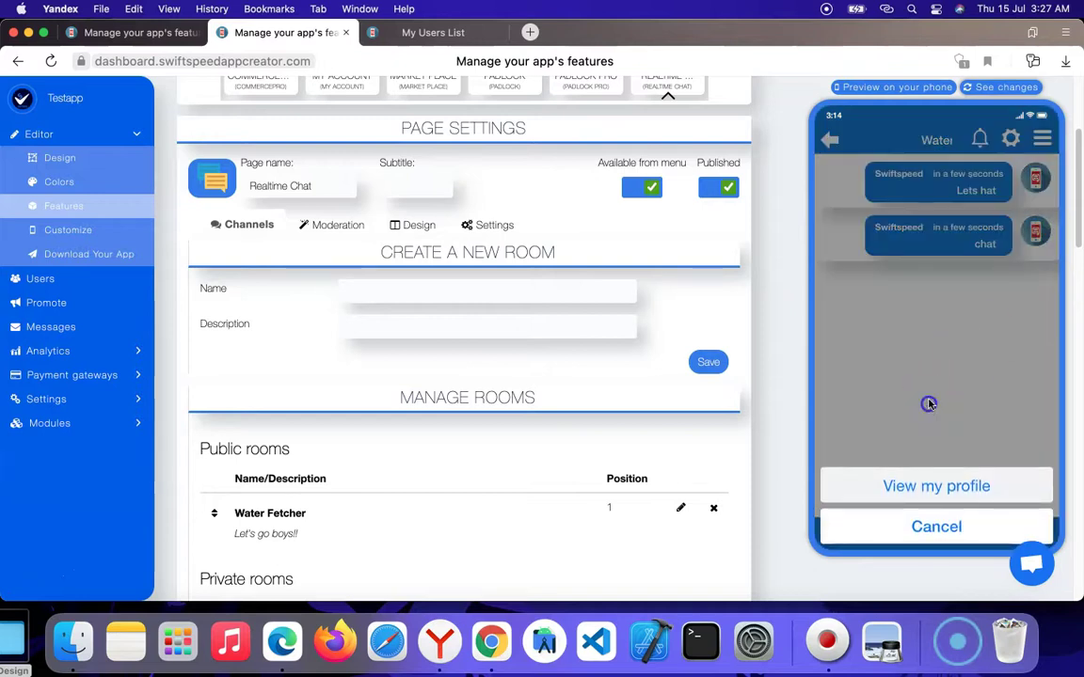
pyautogui.click(927, 405)
pyautogui.click(936, 226)
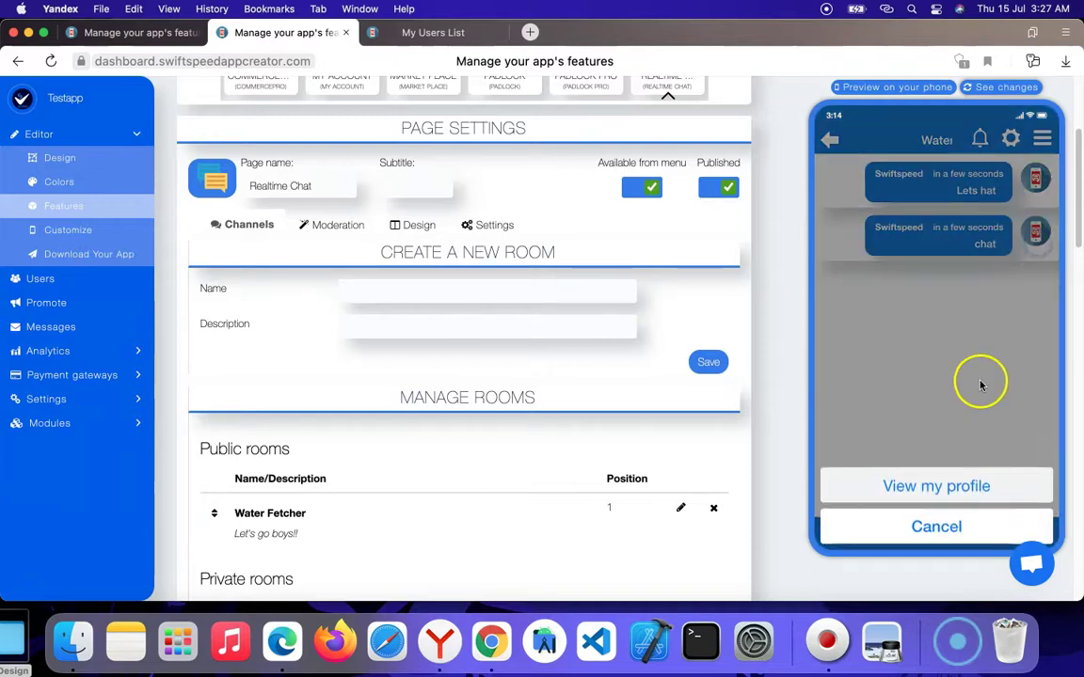
pyautogui.click(970, 483)
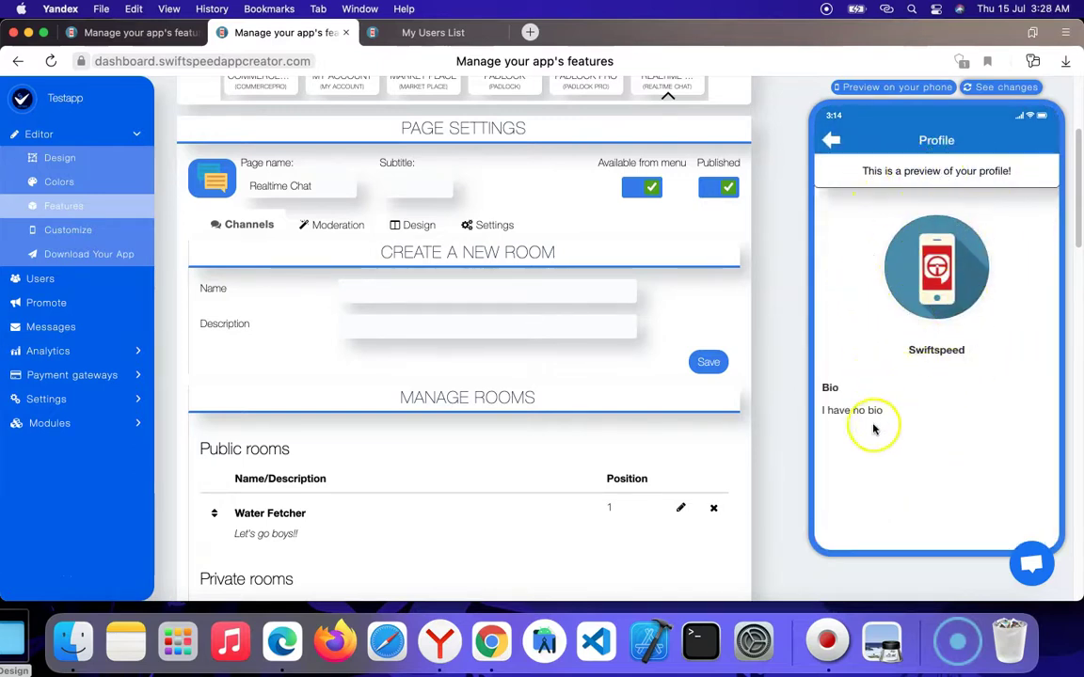
pyautogui.click(831, 139)
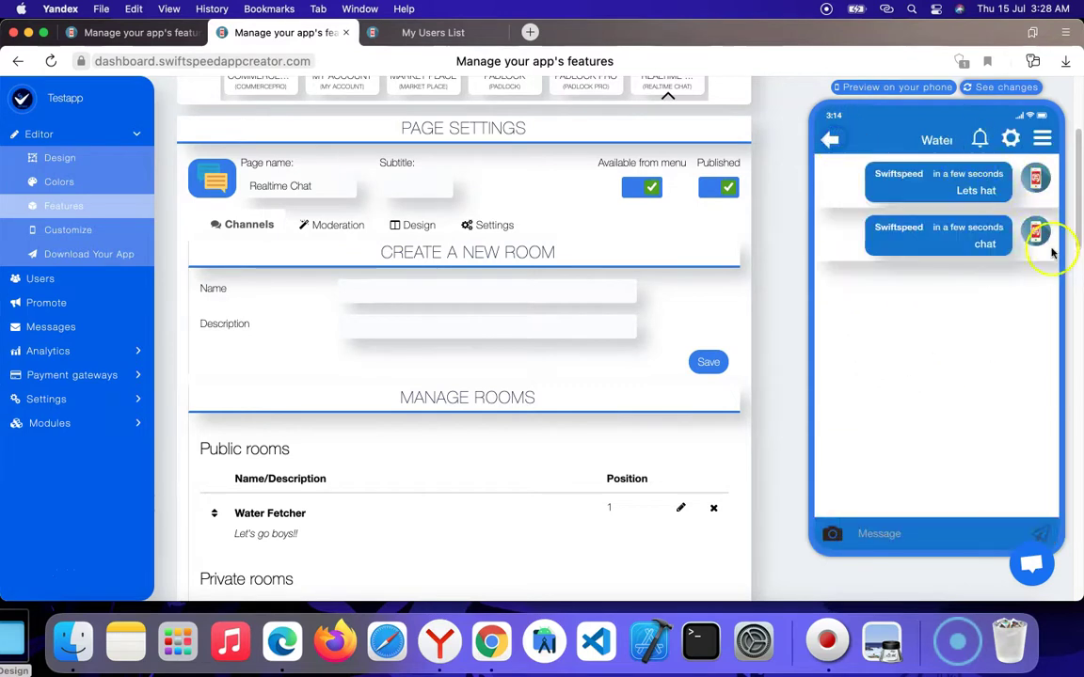
# Review the Water Fetcher room's settings in the phone preview, and return to the chat room
pyautogui.click(1023, 133)
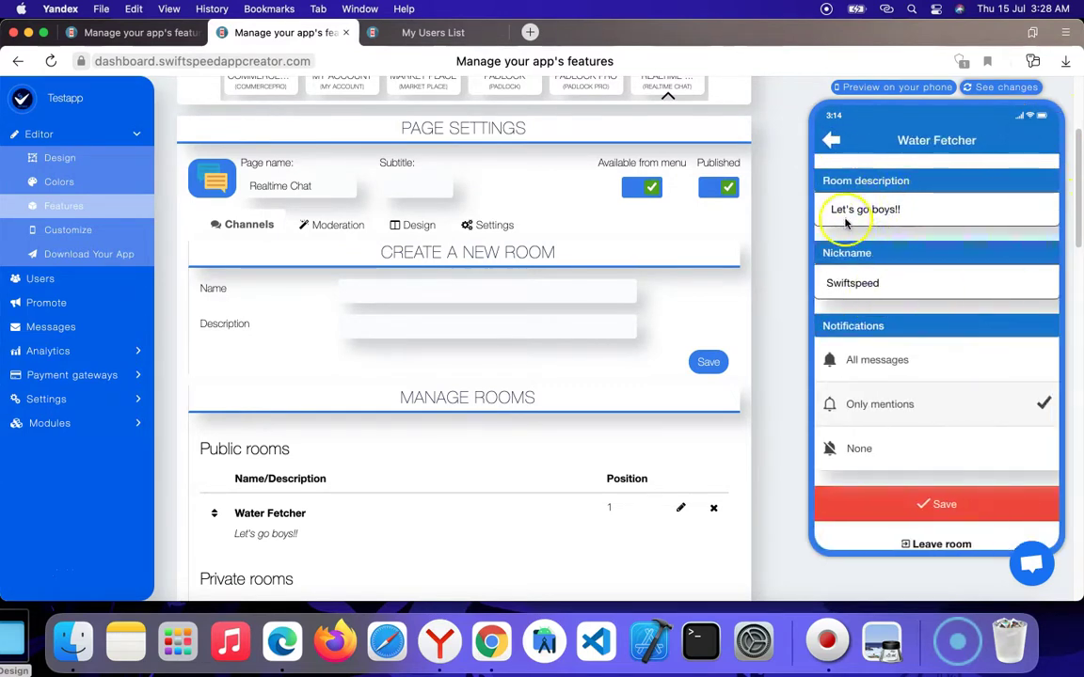
pyautogui.moveTo(951, 205)
pyautogui.mouseDown()
pyautogui.moveTo(951, 194)
pyautogui.moveTo(950, 218)
pyautogui.moveTo(939, 225)
pyautogui.moveTo(939, 216)
pyautogui.mouseUp()
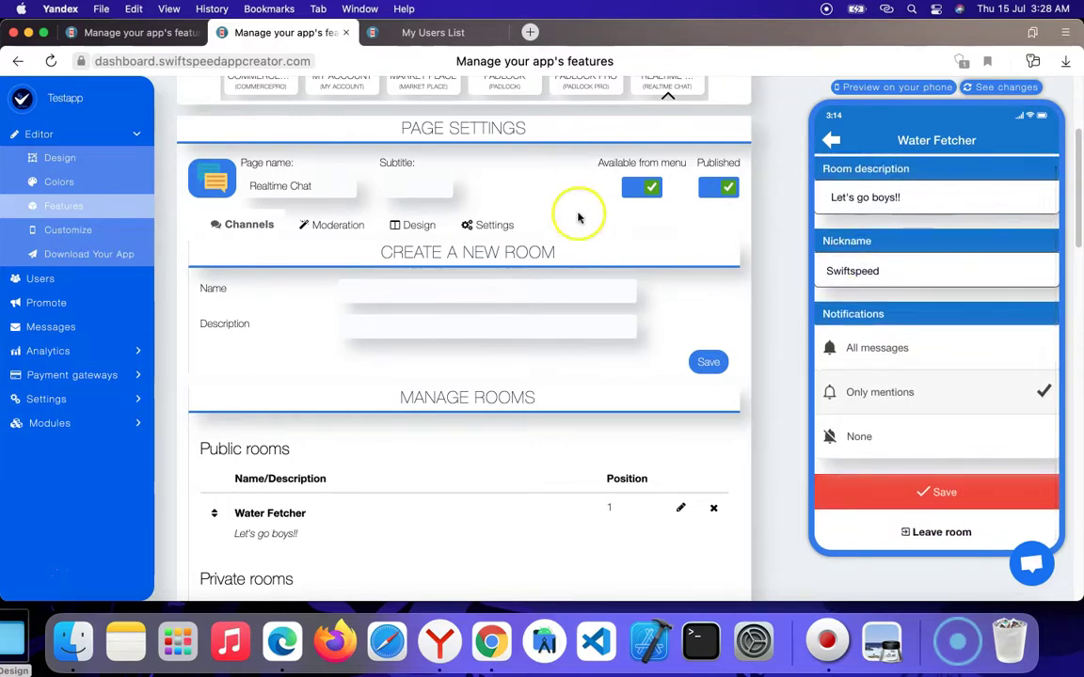
pyautogui.click(832, 143)
# Change the Realtime Chat design setting to Card and save it
pyautogui.click(490, 225)
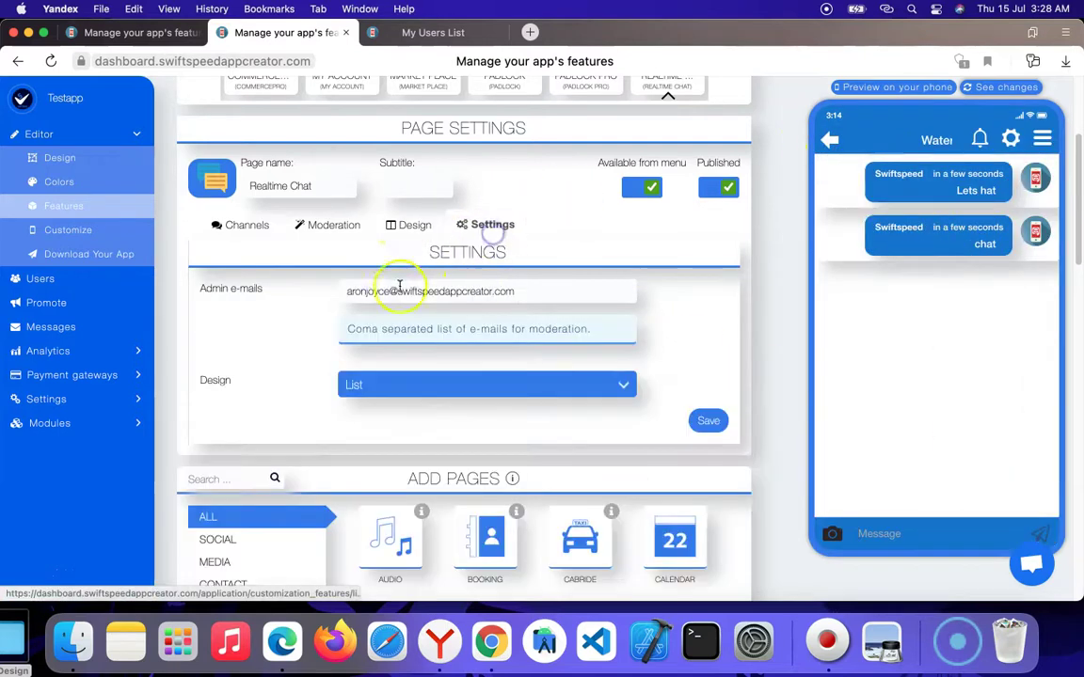
pyautogui.click(423, 386)
pyautogui.click(410, 402)
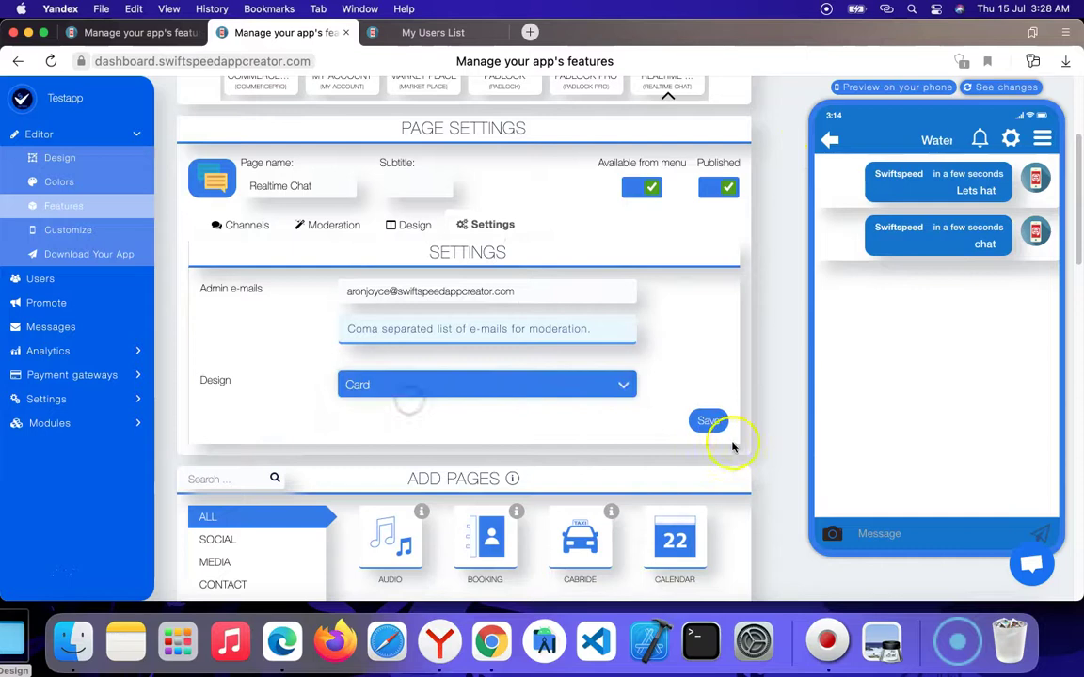
pyautogui.click(715, 422)
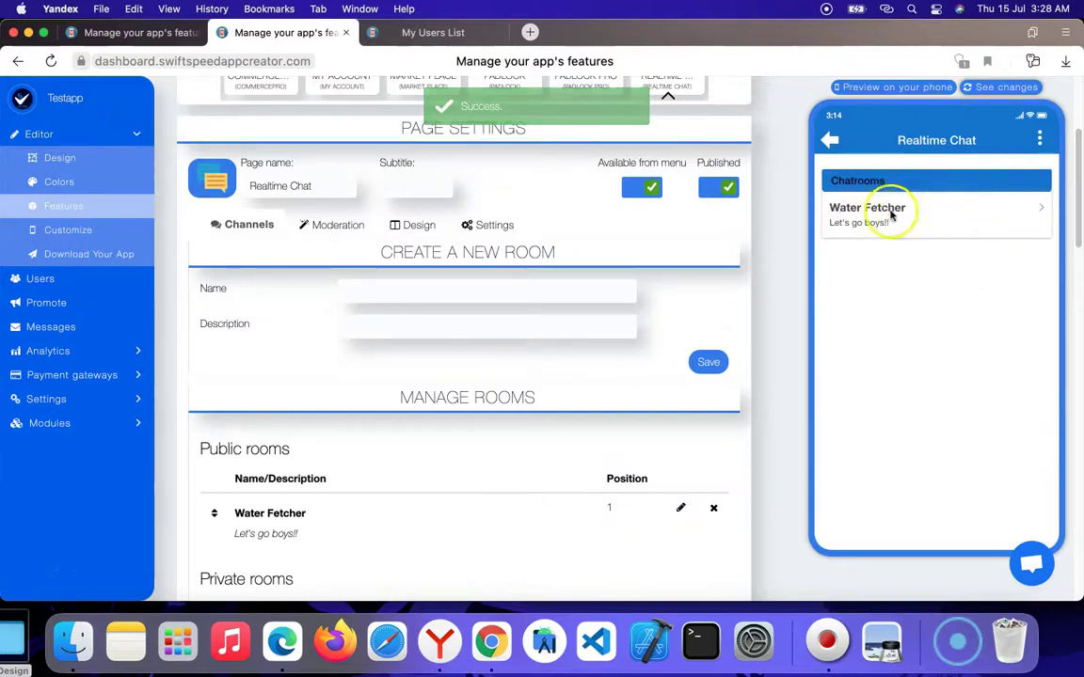
# Reopen the Water Fetcher room in the phone preview and view its list of active users
pyautogui.click(924, 225)
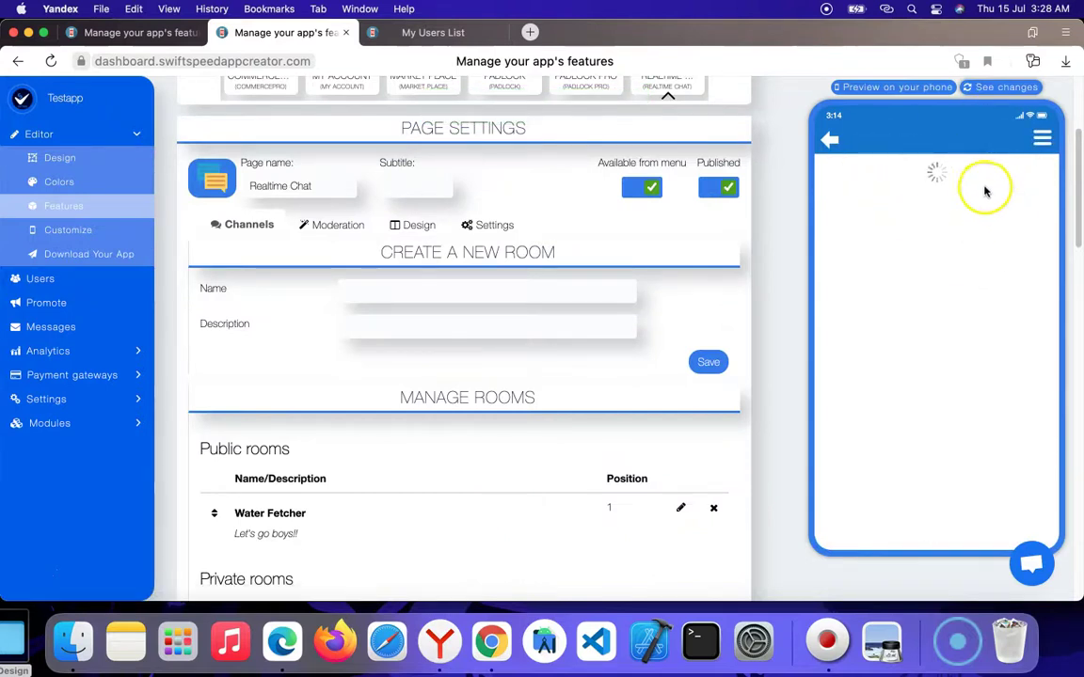
pyautogui.click(1040, 139)
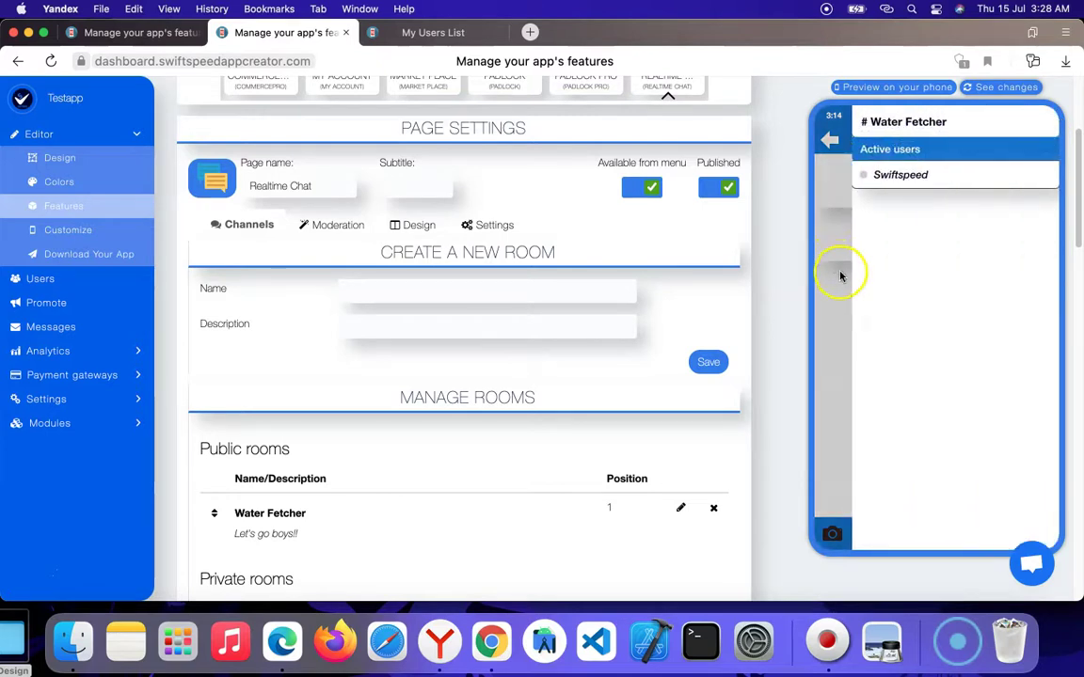
pyautogui.click(840, 273)
pyautogui.click(1039, 139)
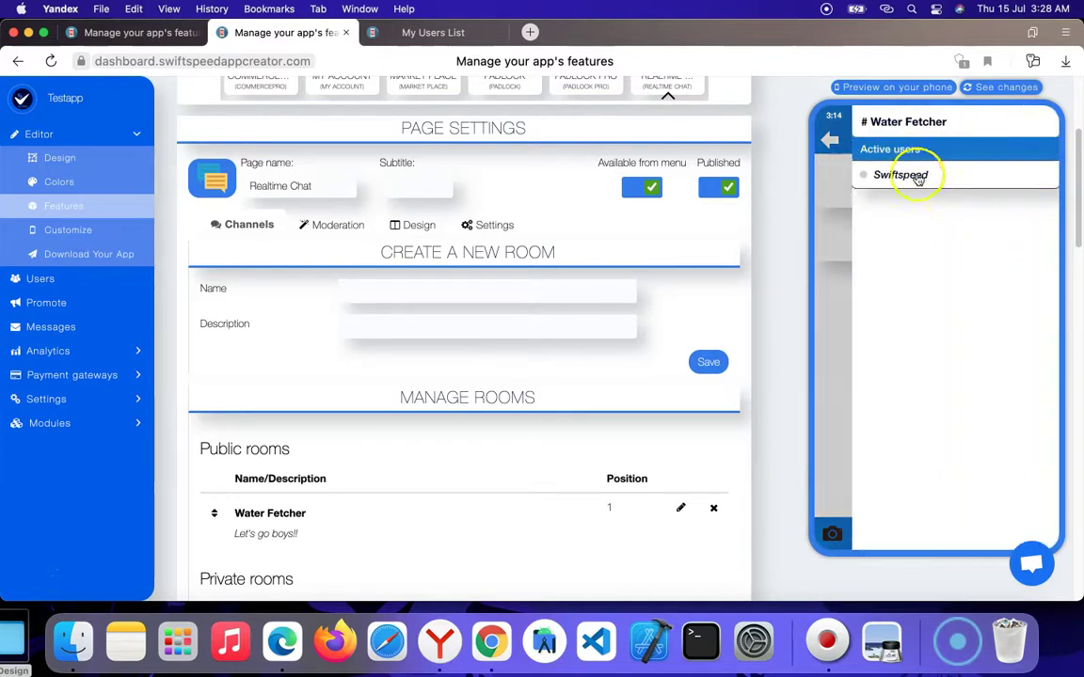
pyautogui.click(834, 207)
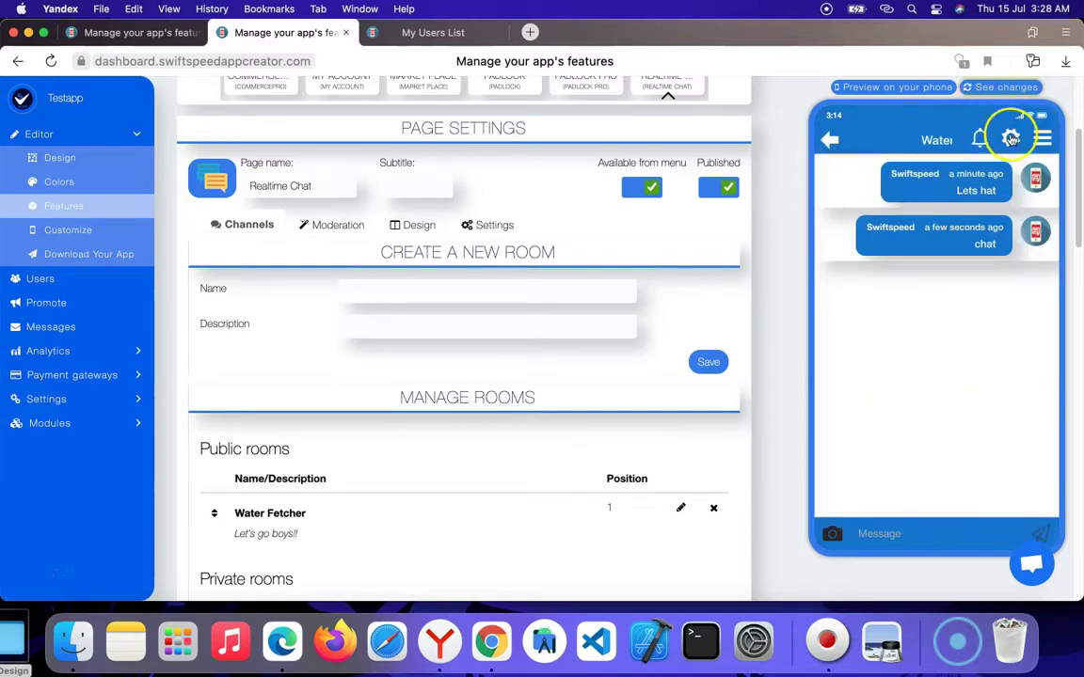
# Check the Water Fetcher room's description, nickname and notification options in the Card design, and return to the chat
pyautogui.click(1008, 141)
pyautogui.scroll(-2, 933, 272)
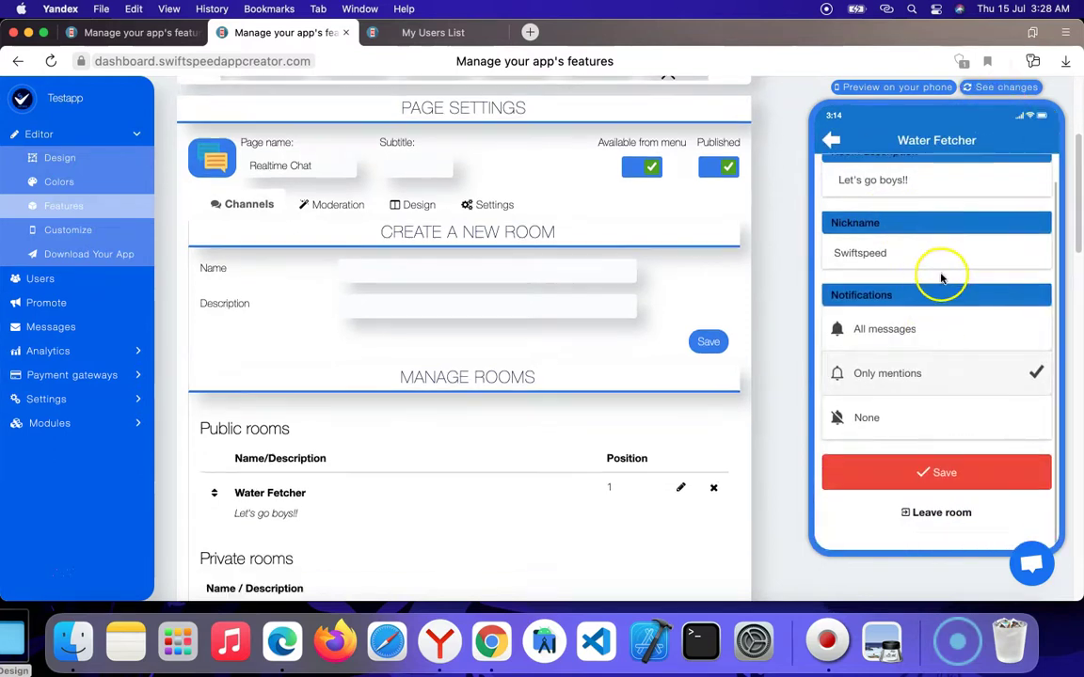
pyautogui.scroll(1, 939, 276)
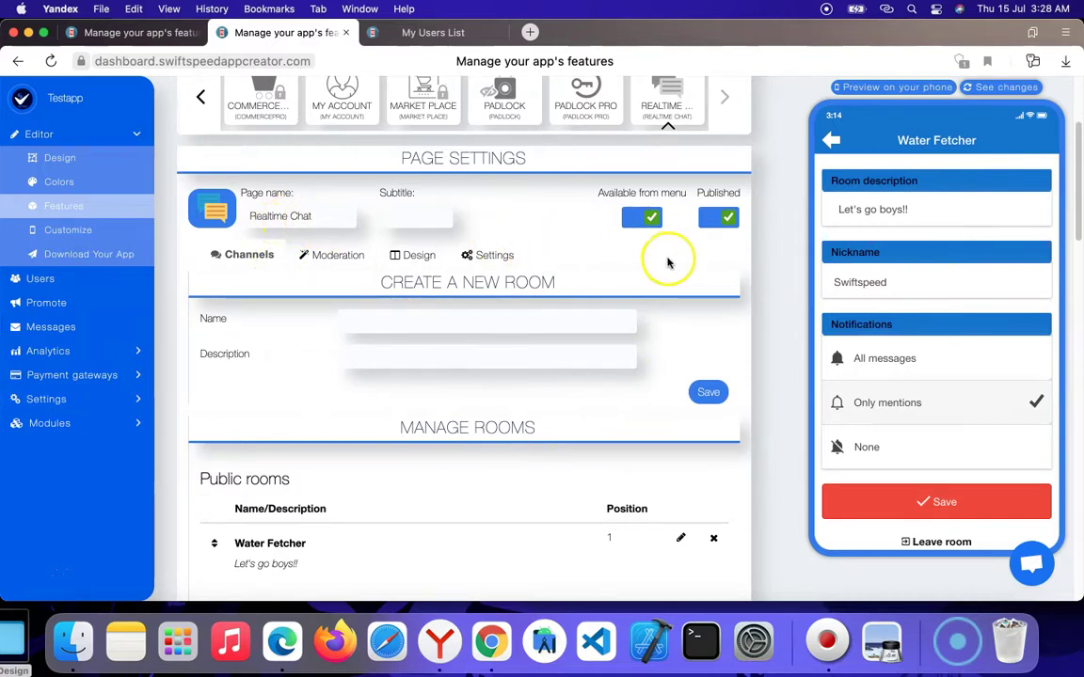
pyautogui.scroll(-3, 626, 277)
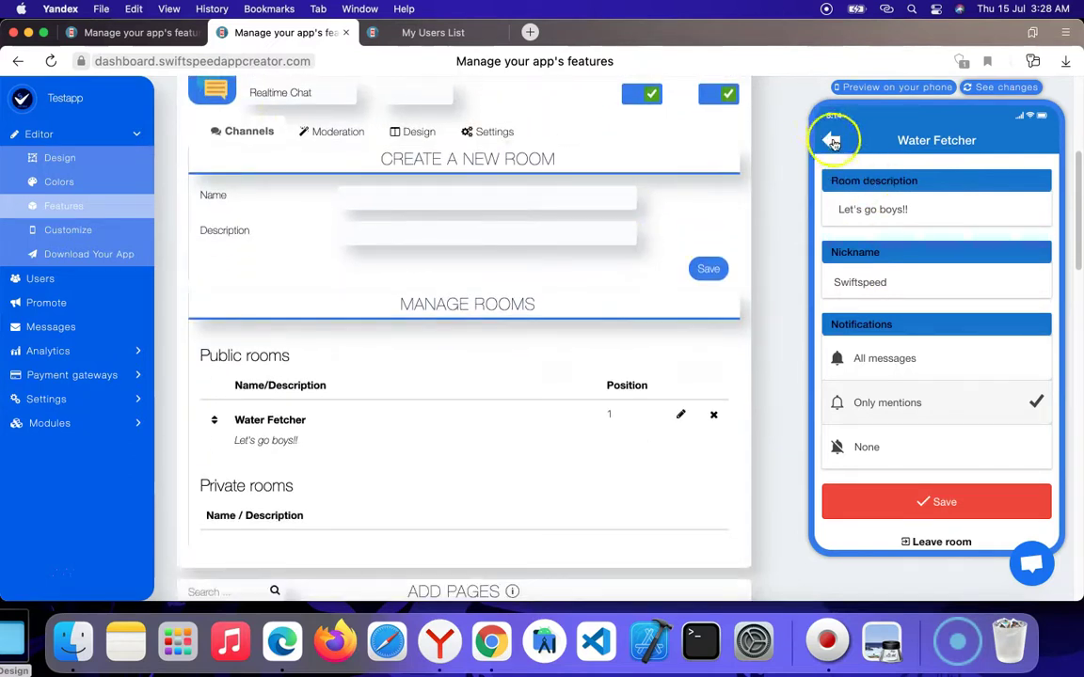
pyautogui.click(830, 139)
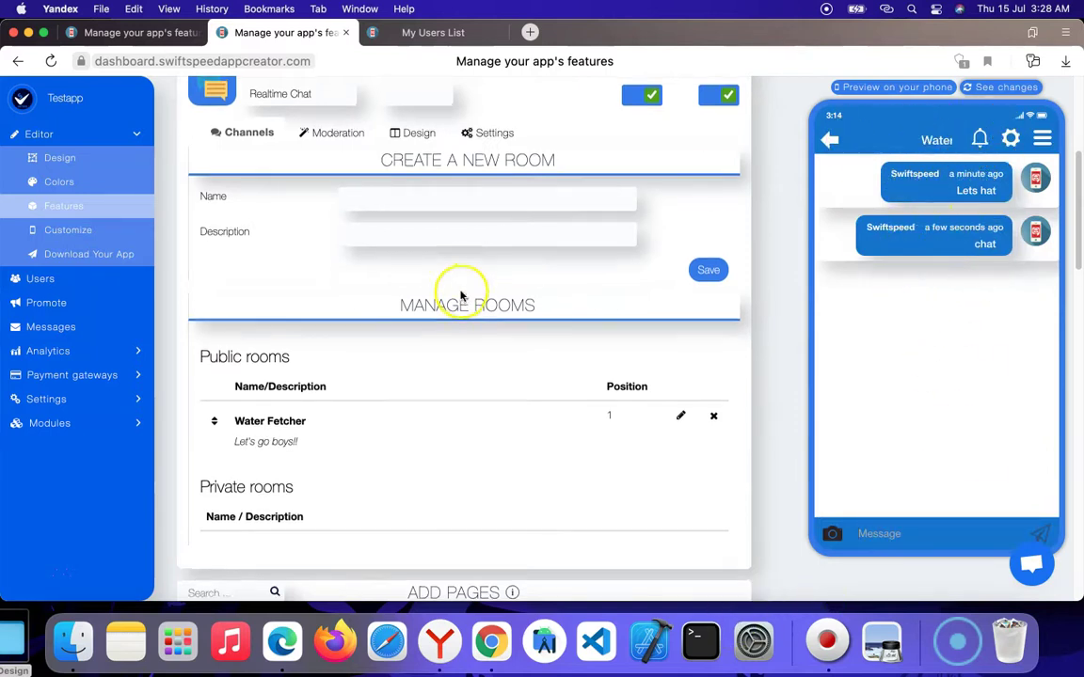
pyautogui.scroll(2, 461, 296)
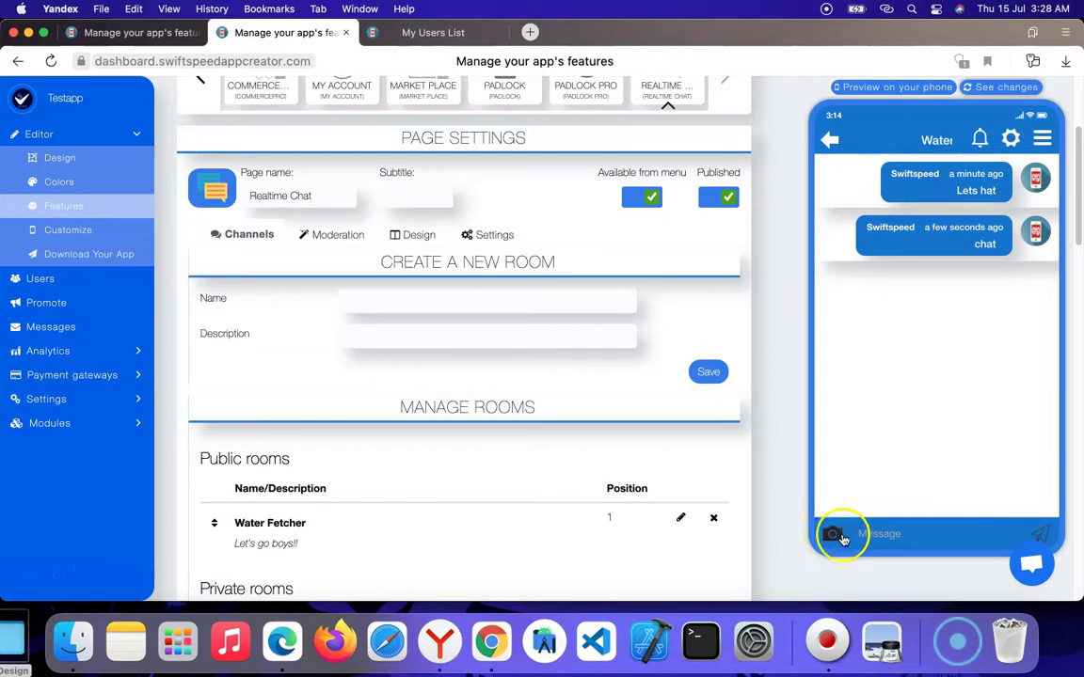
pyautogui.scroll(-1, 471, 262)
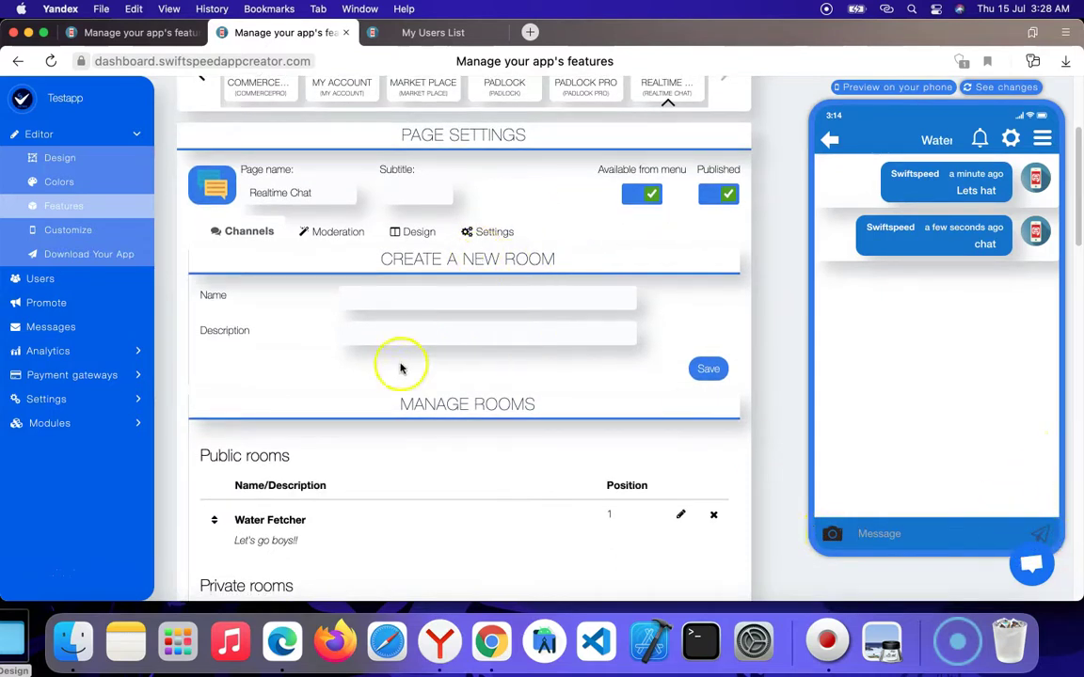
pyautogui.scroll(-1, 400, 364)
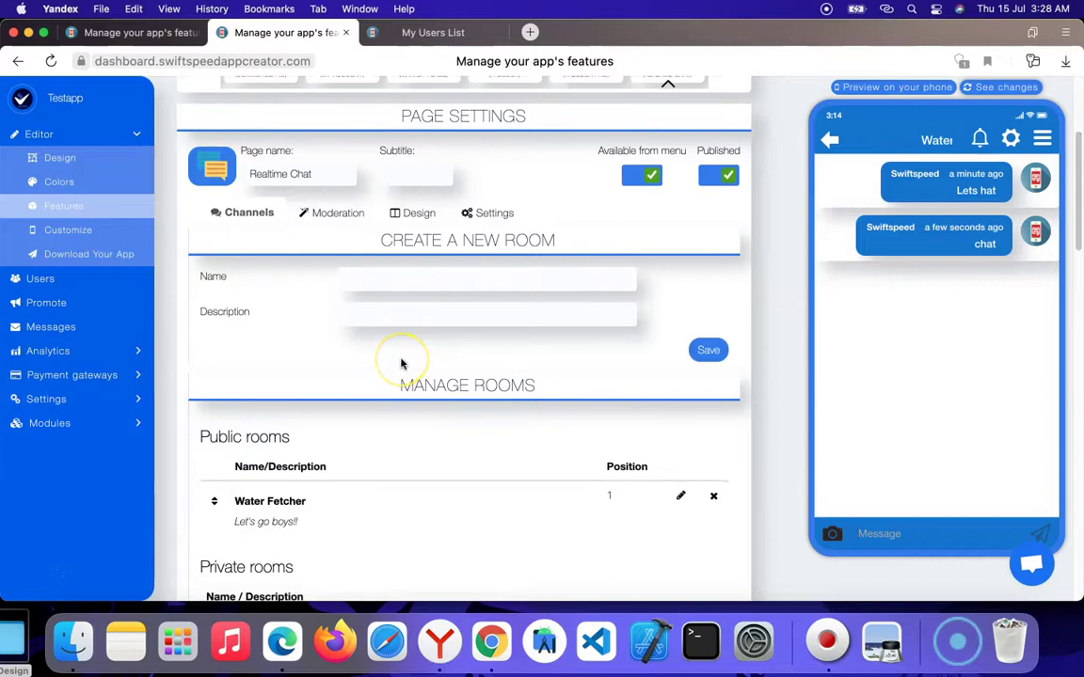